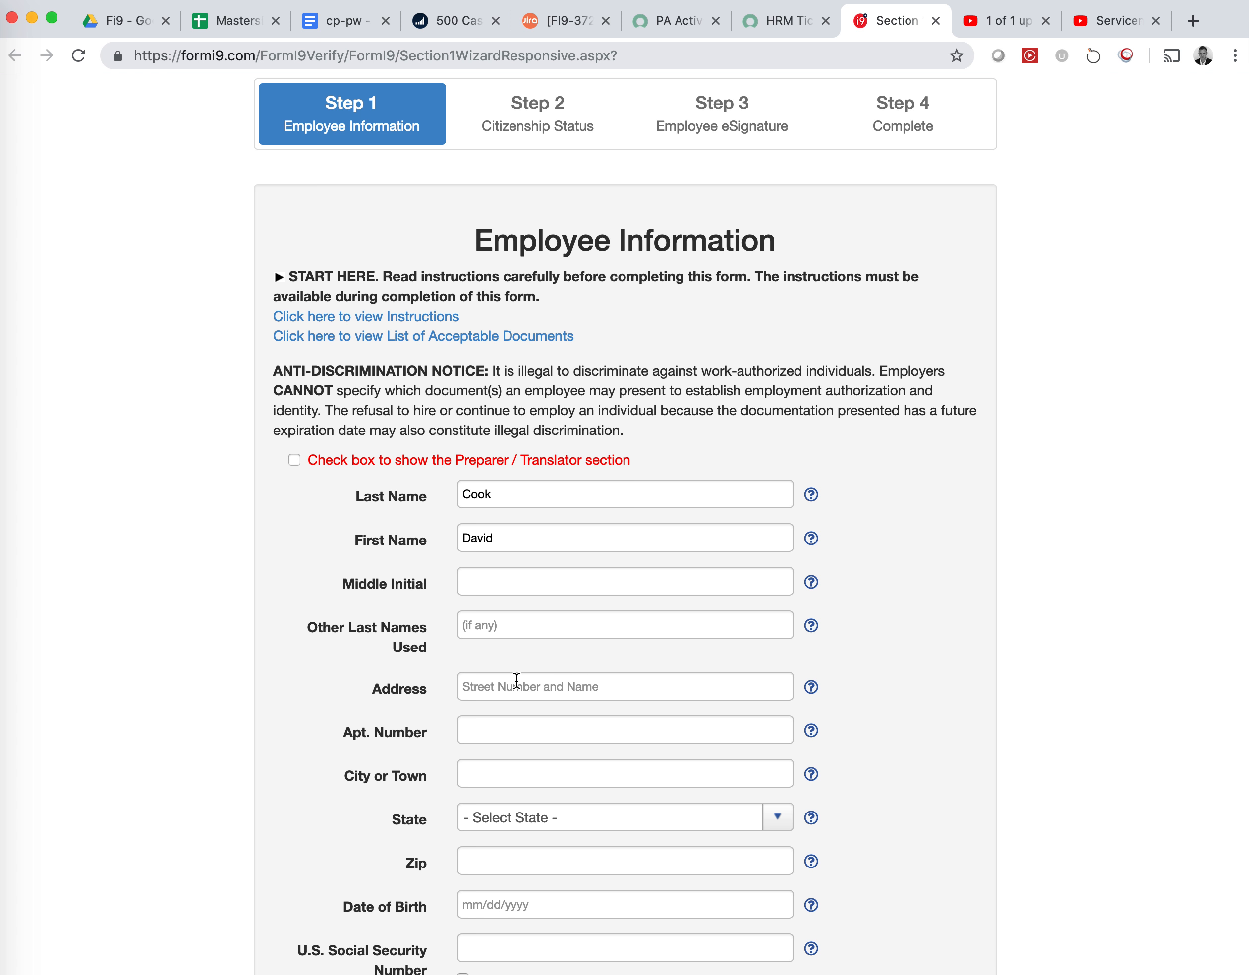
Place the cursor in the street Address field of the Employee Information step
left_click(516, 680)
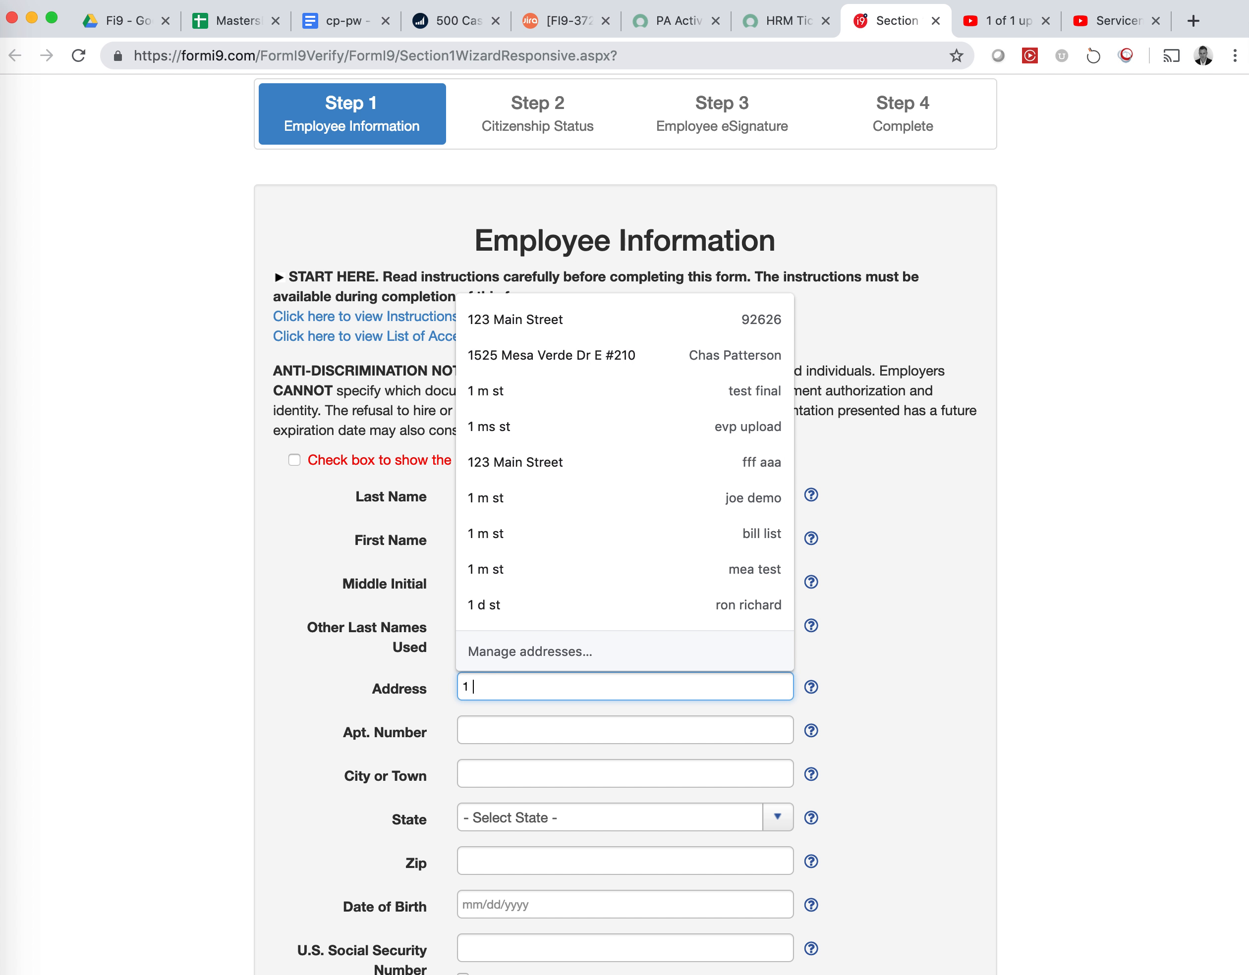
Enter the employee's street address, city, state and ZIP code, leaving the apartment blank
key("Tab")
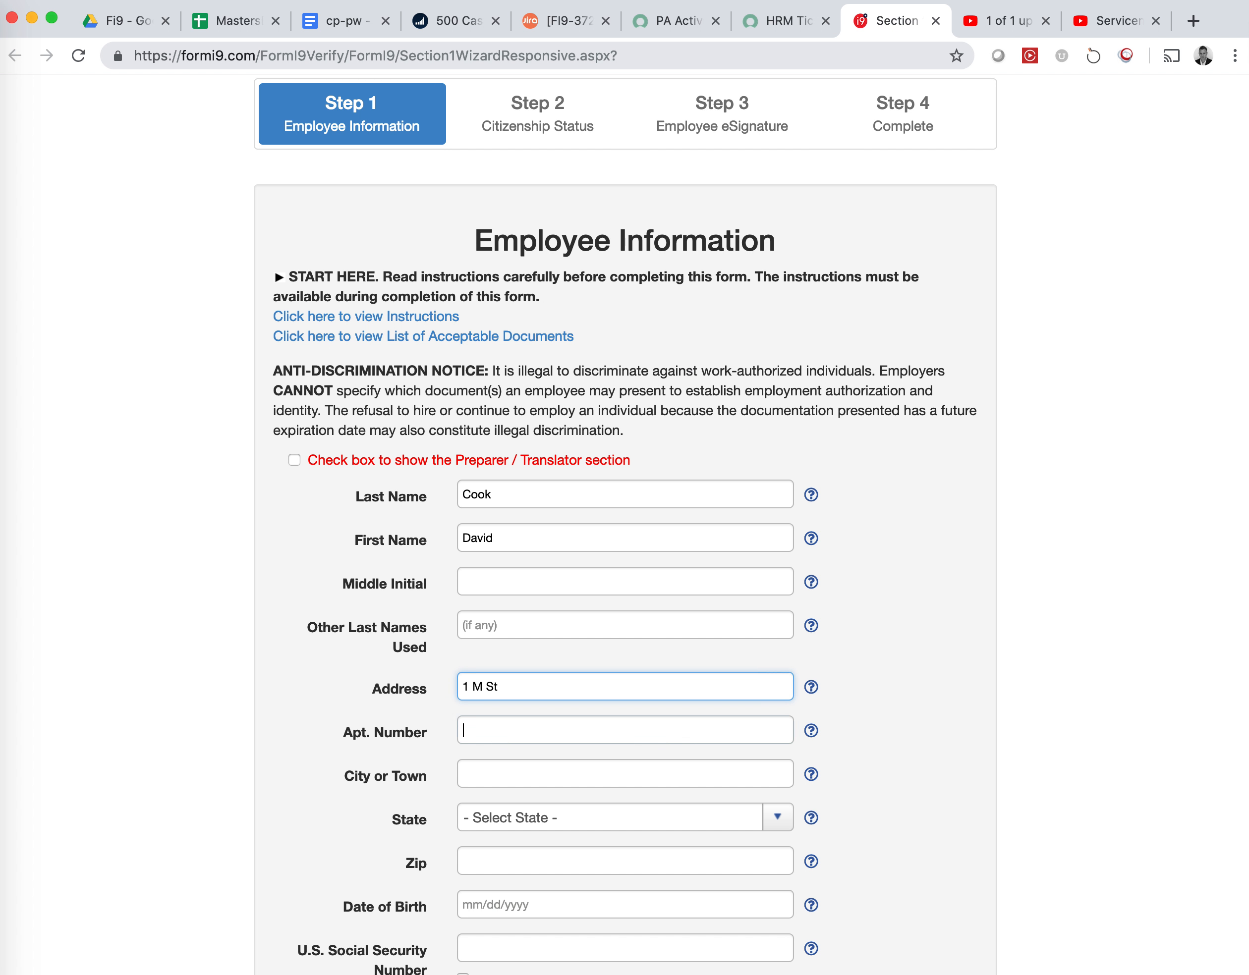
key("Tab")
type("Newport")
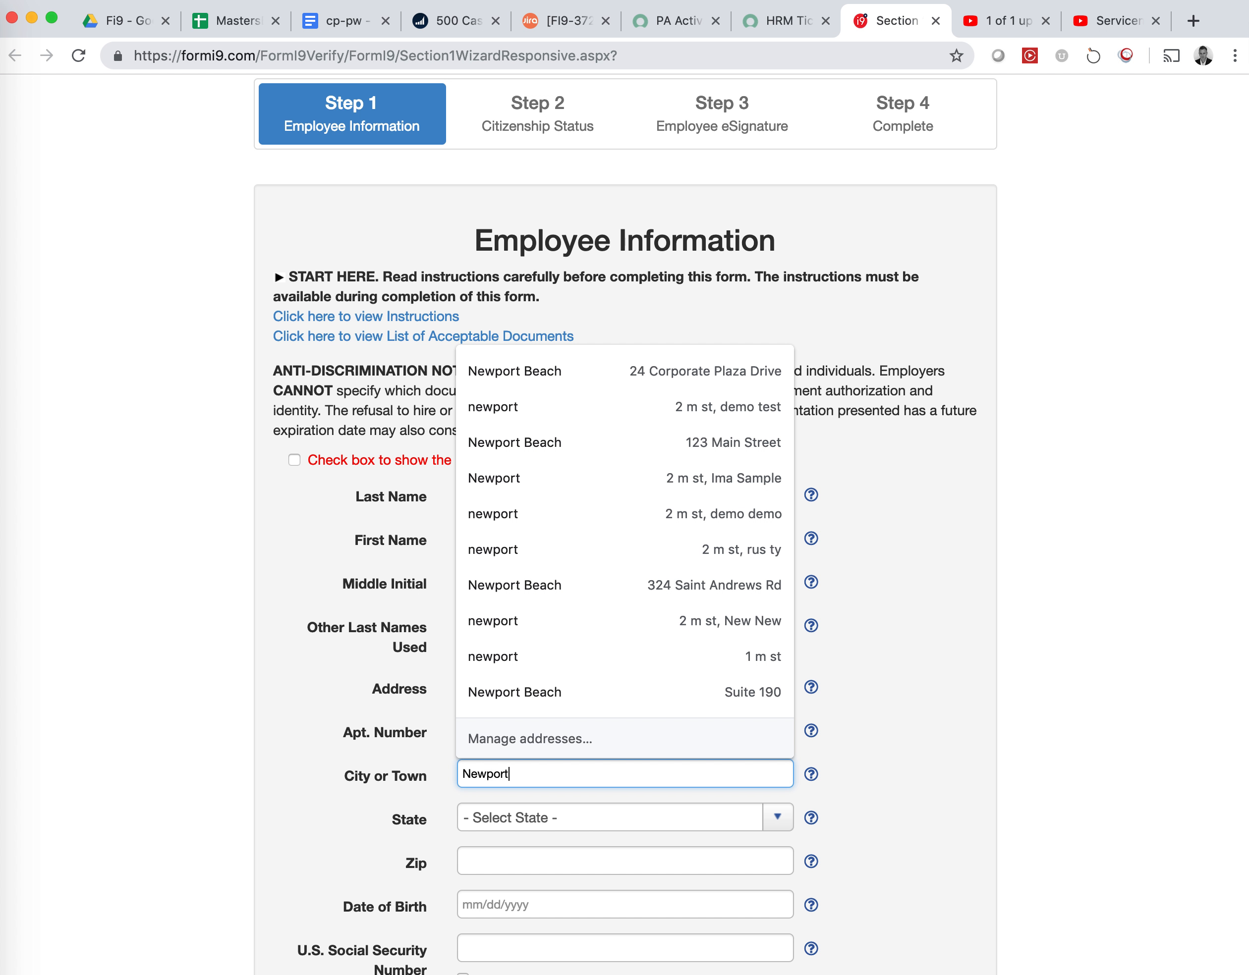
key("Tab")
key("c")
key("Tab")
type("92660")
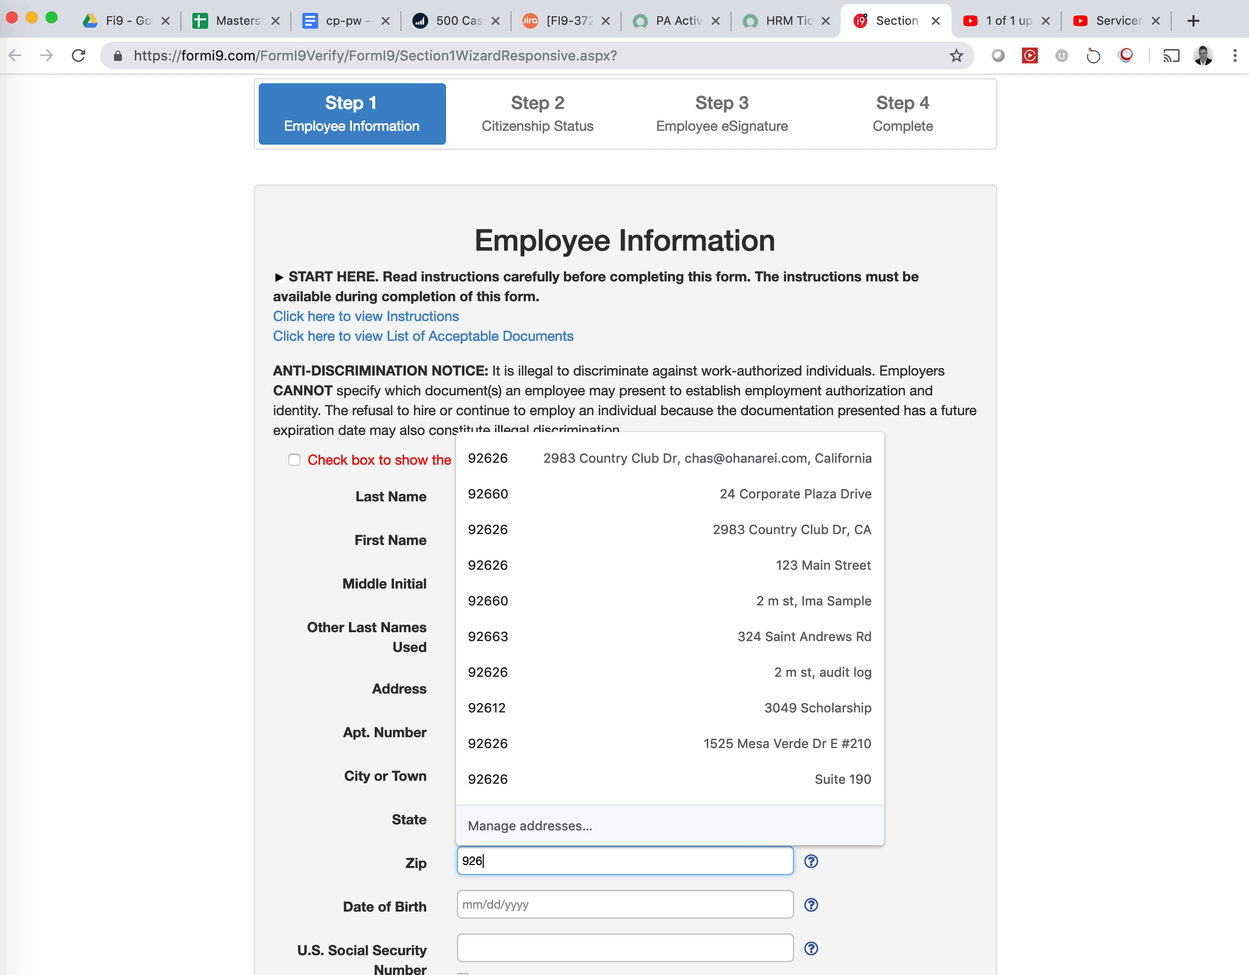
Enter the employee's date of birth and Social Security number, then continue to Citizenship Status
key("Tab")
type("12/")
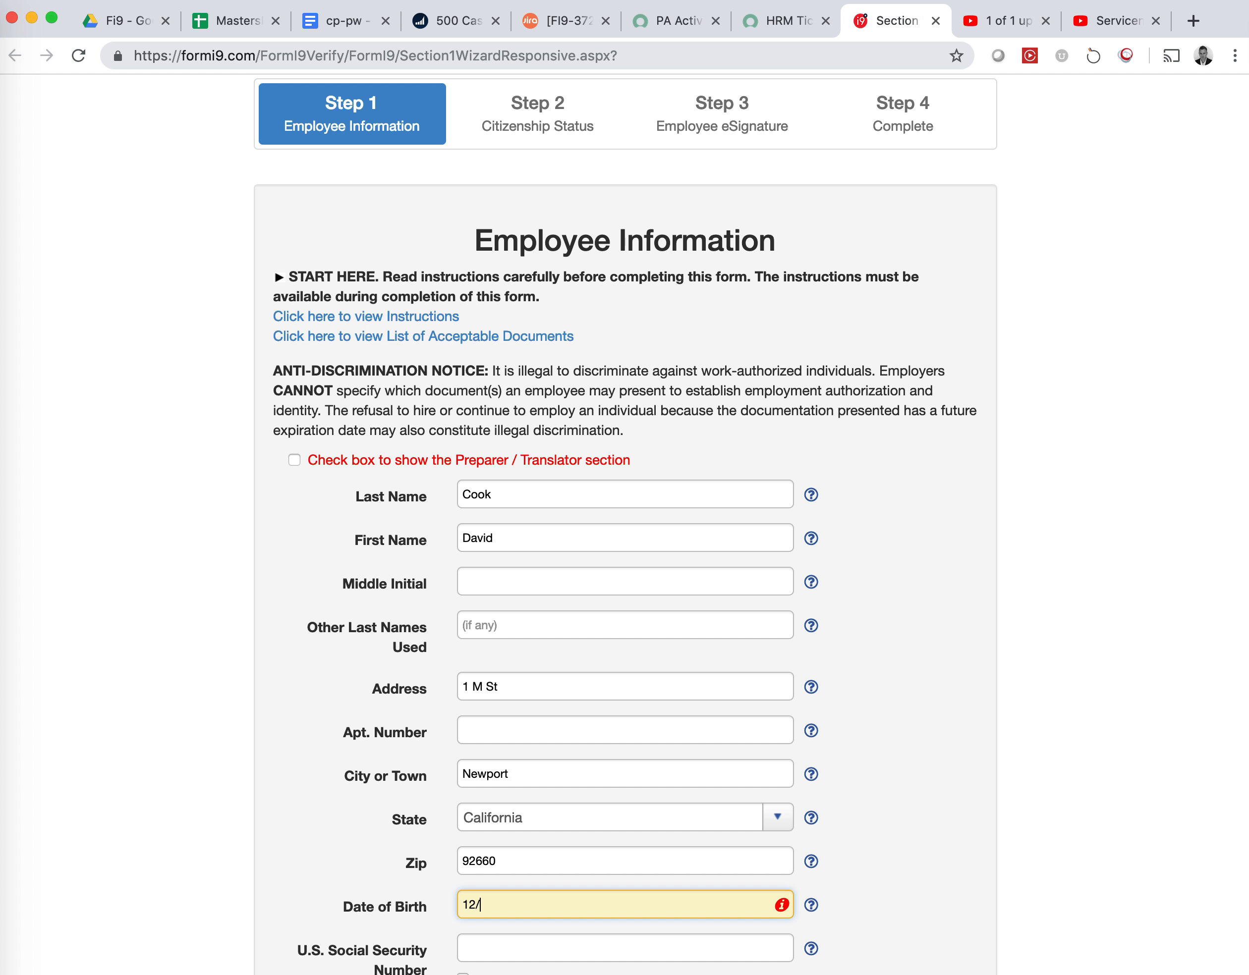
type("03/1935")
key("Tab")
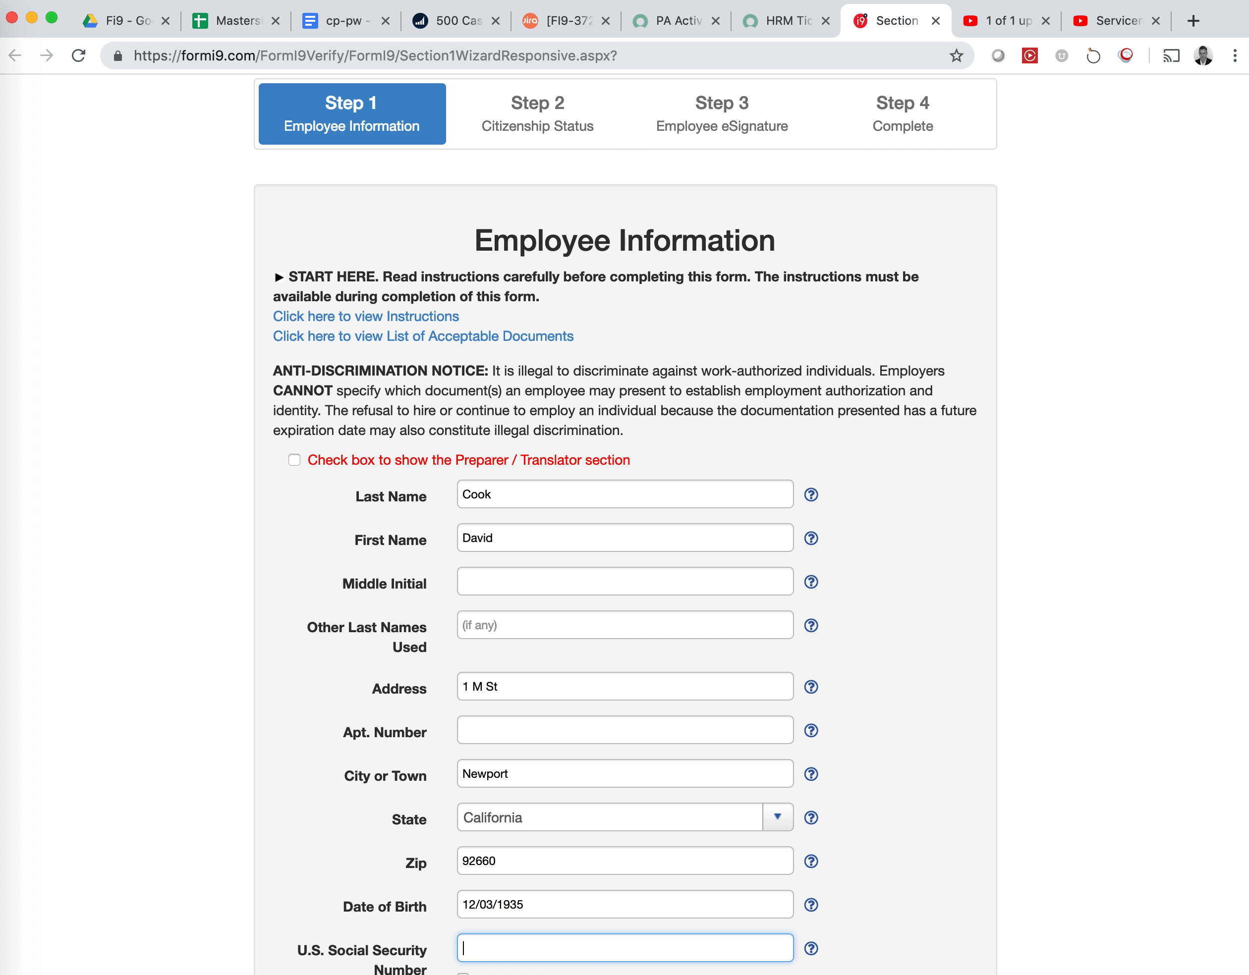
scroll(941, 657, "down", 5)
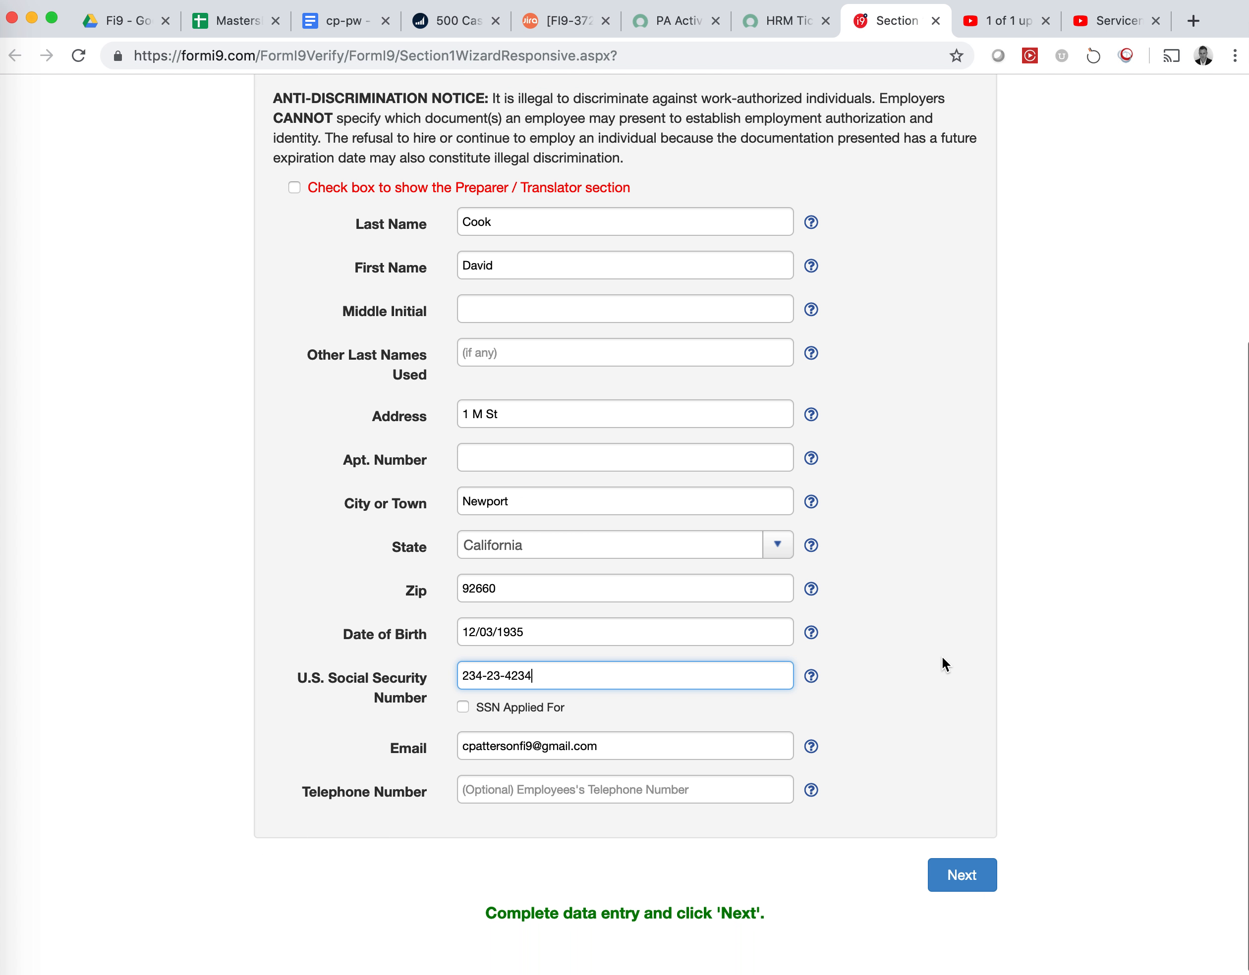
left_click(979, 895)
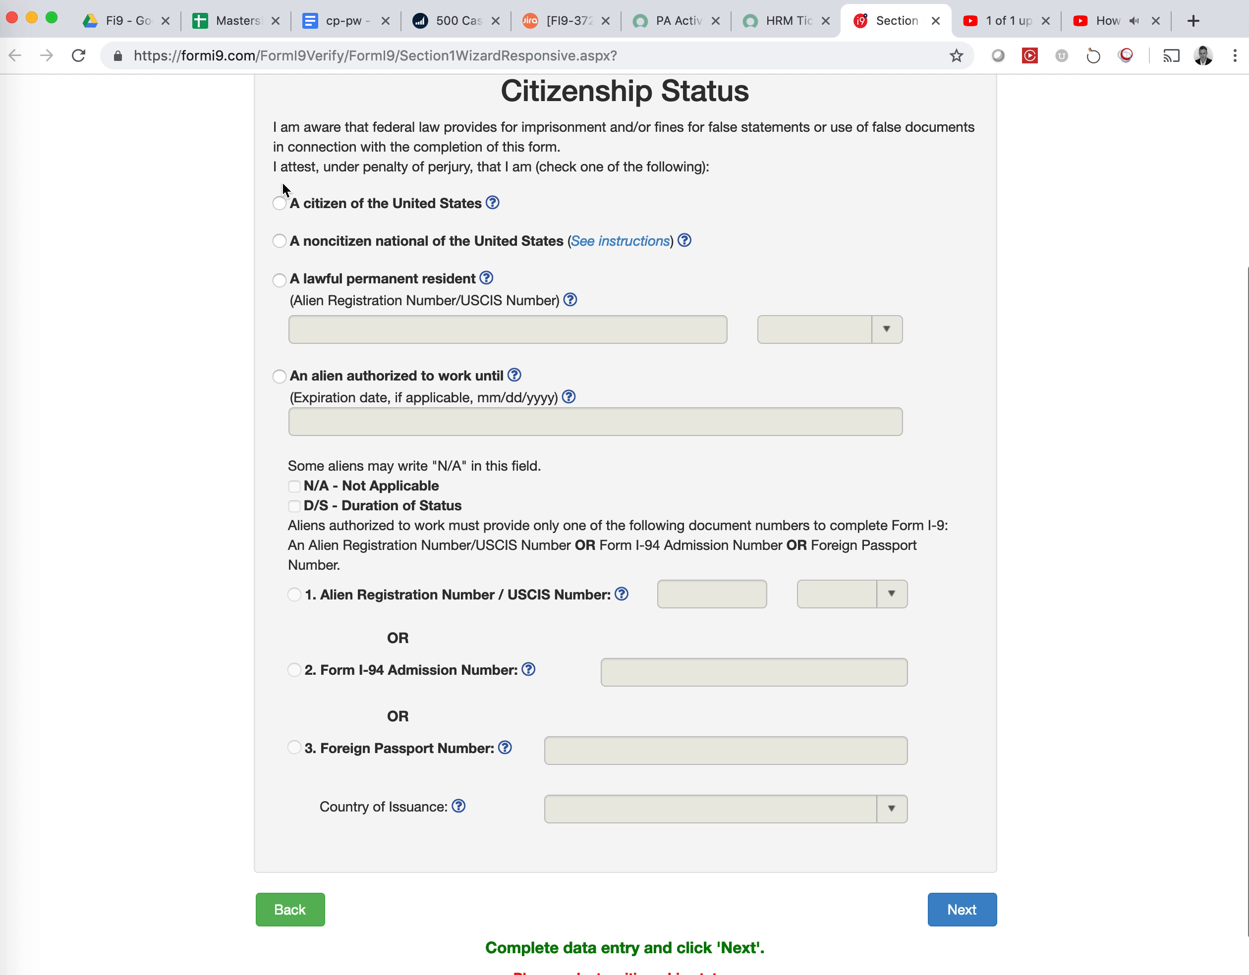
Declare the employee a U.S. citizen, sign Section 1 with the security answer, and return to the ServiceNow ticket
left_click(291, 207)
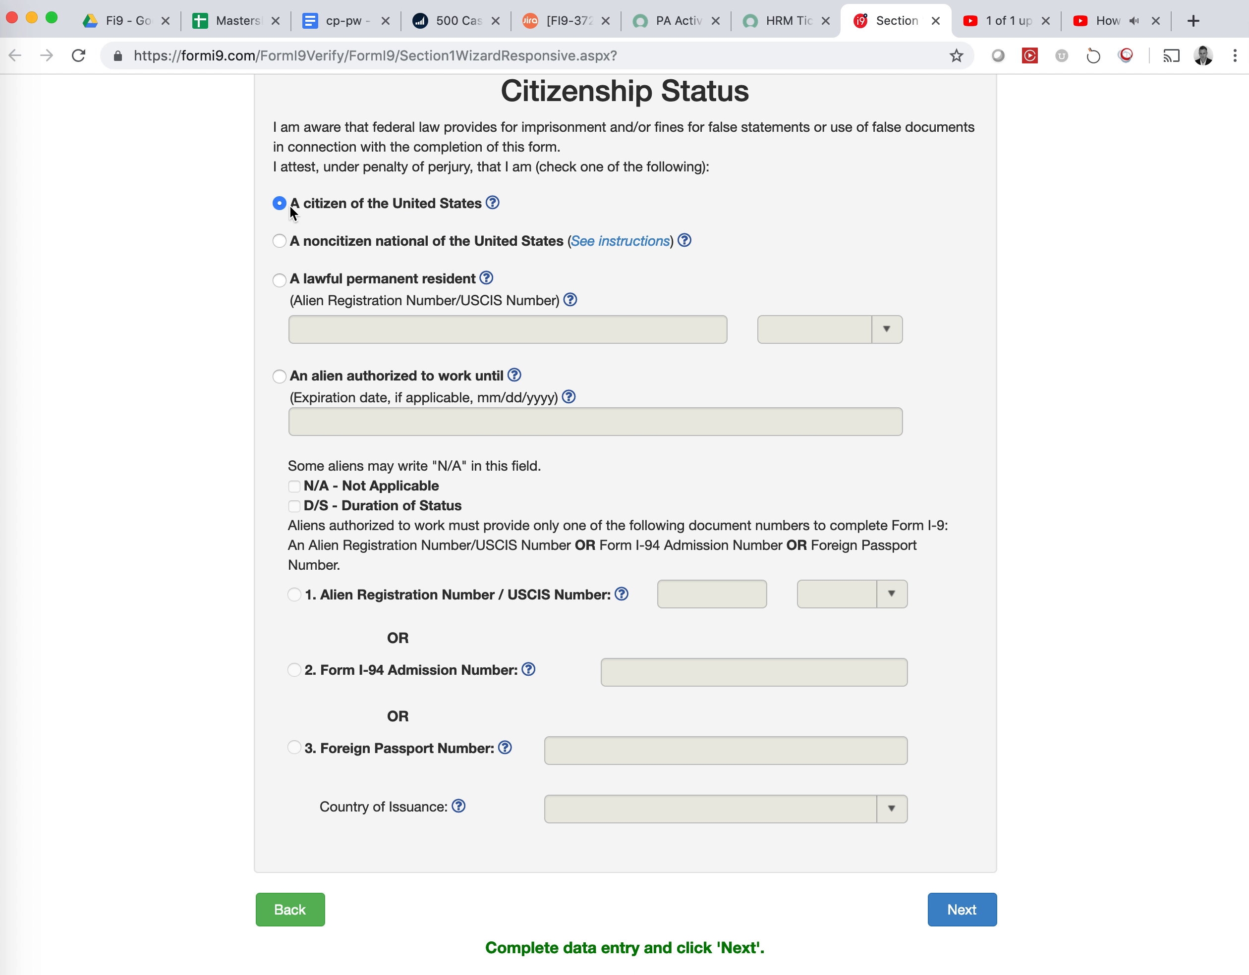
left_click(957, 908)
left_click(663, 606)
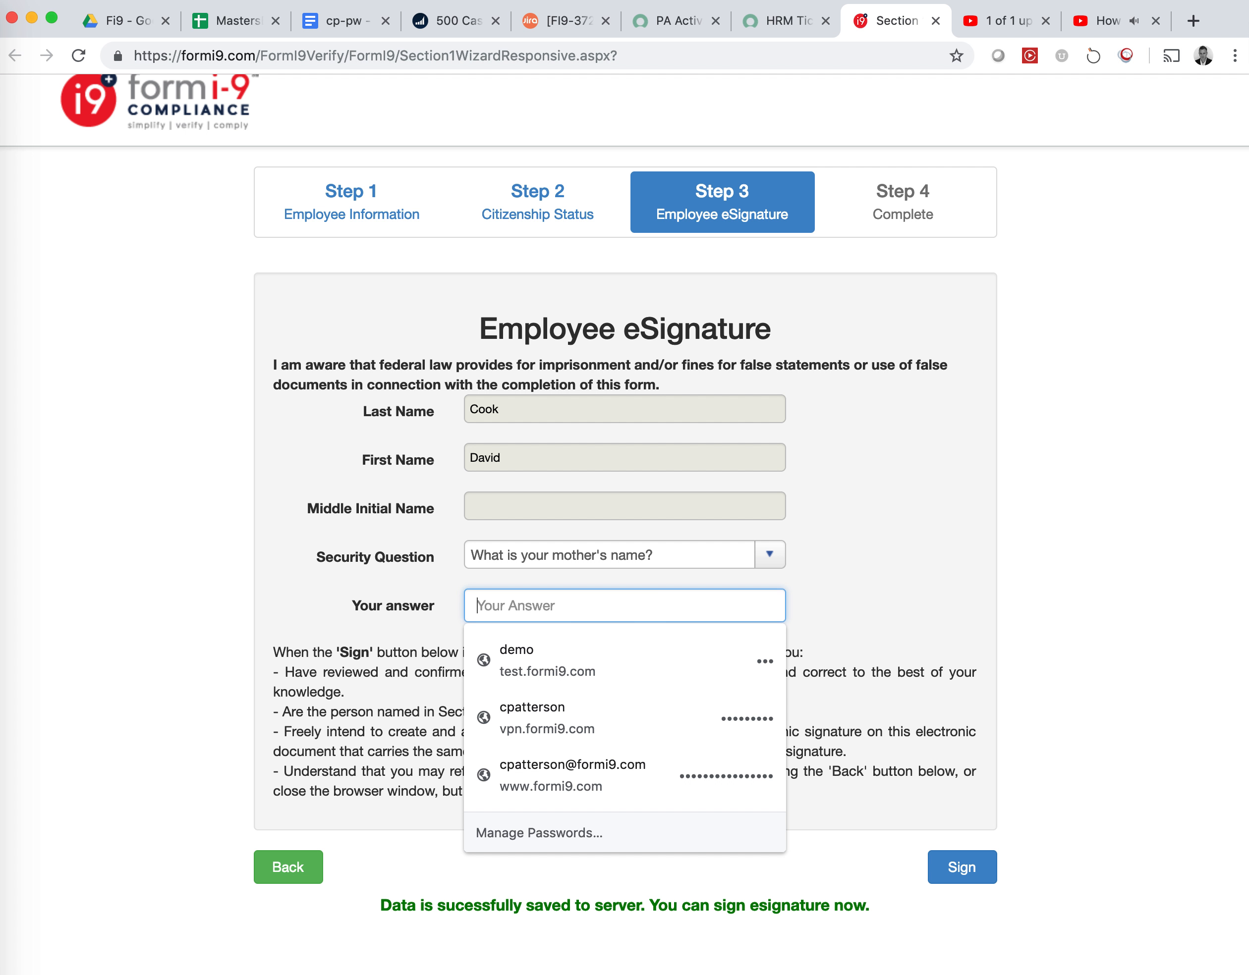
type("••••••")
left_click(957, 869)
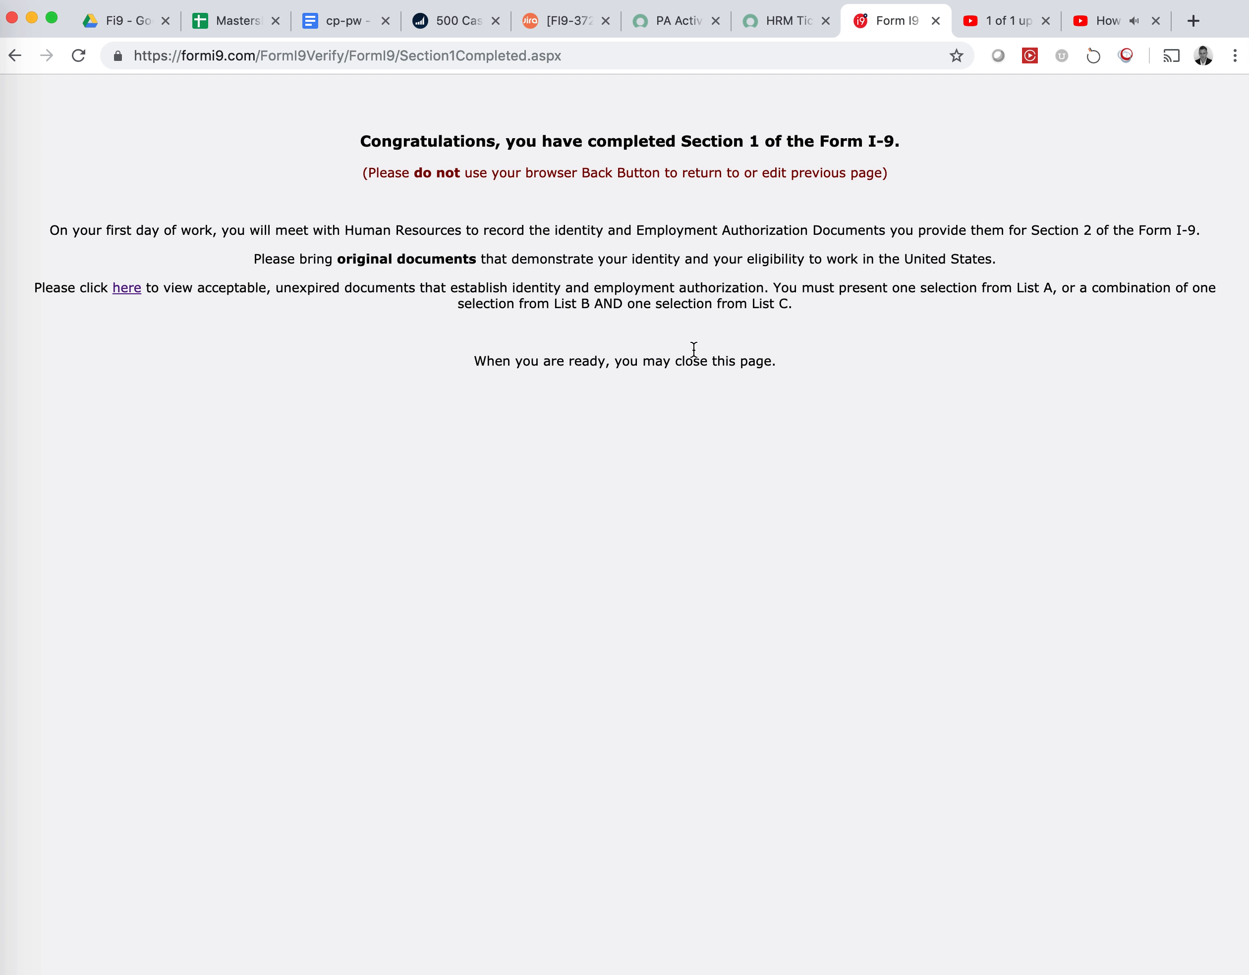
left_click(776, 21)
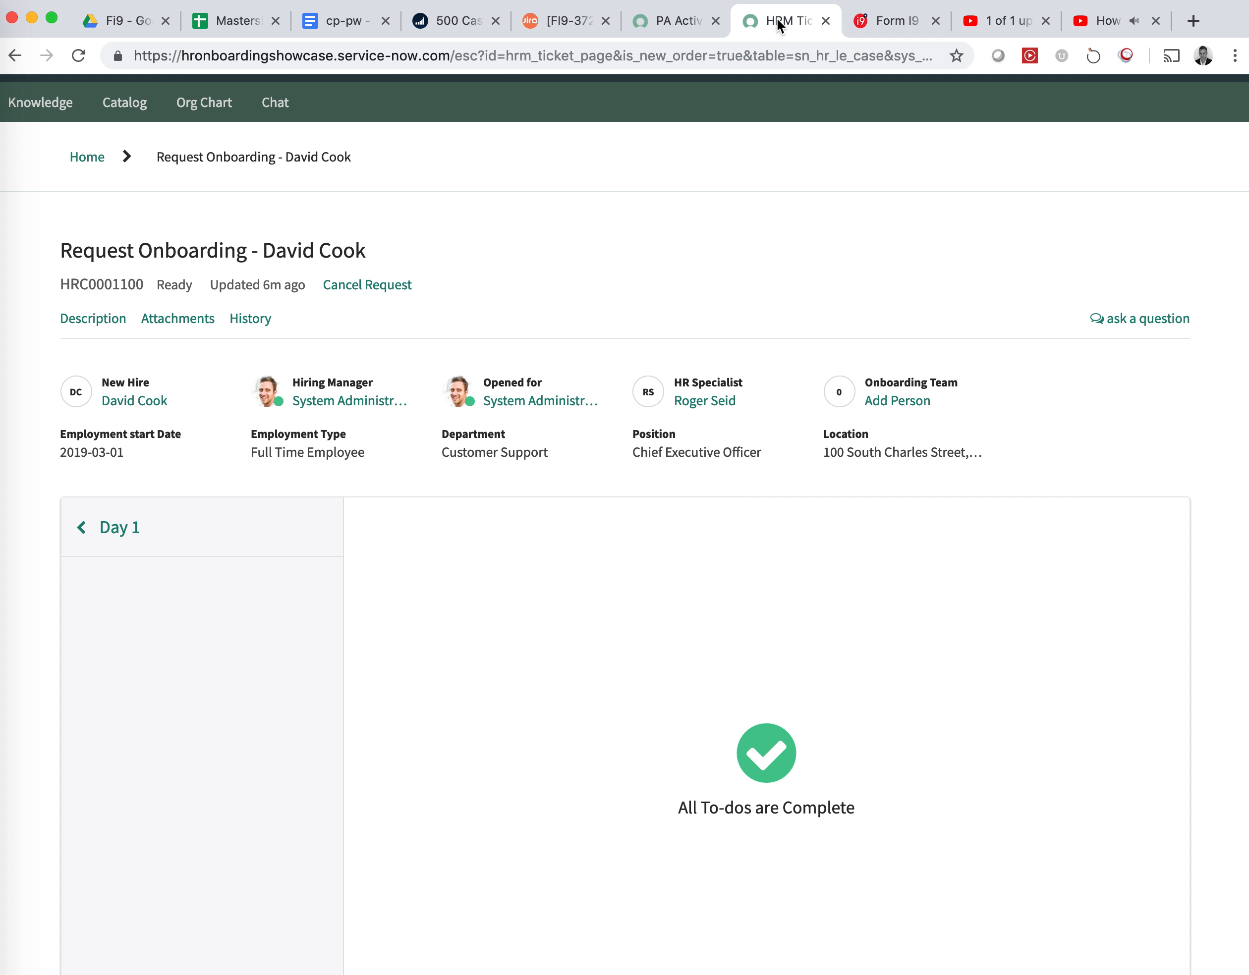
In ServiceNow, filter the navigator for 'form i-9' and open Form I-9 > Onboarding Cases
left_click(664, 21)
left_click(192, 158)
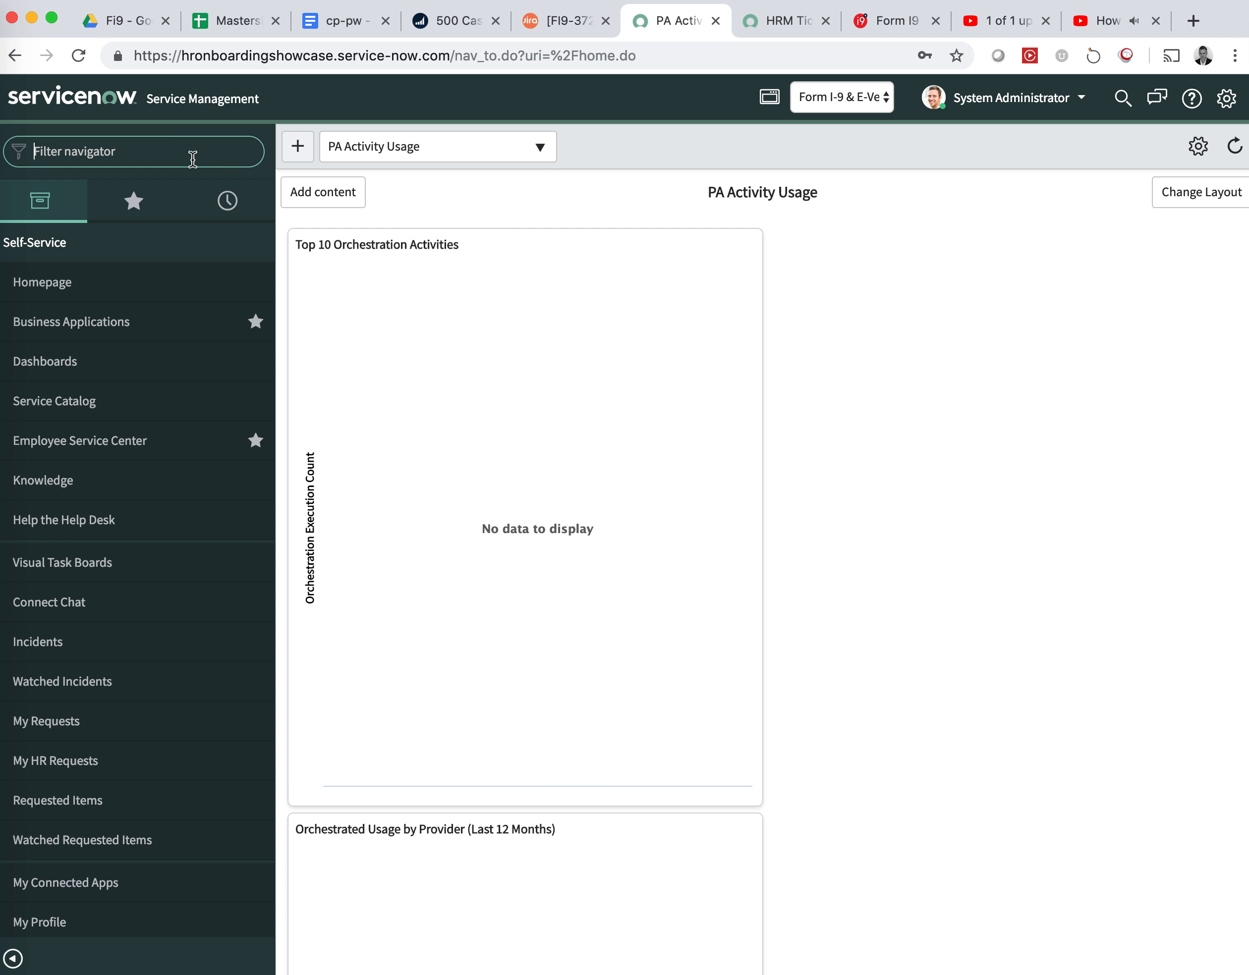
type("form")
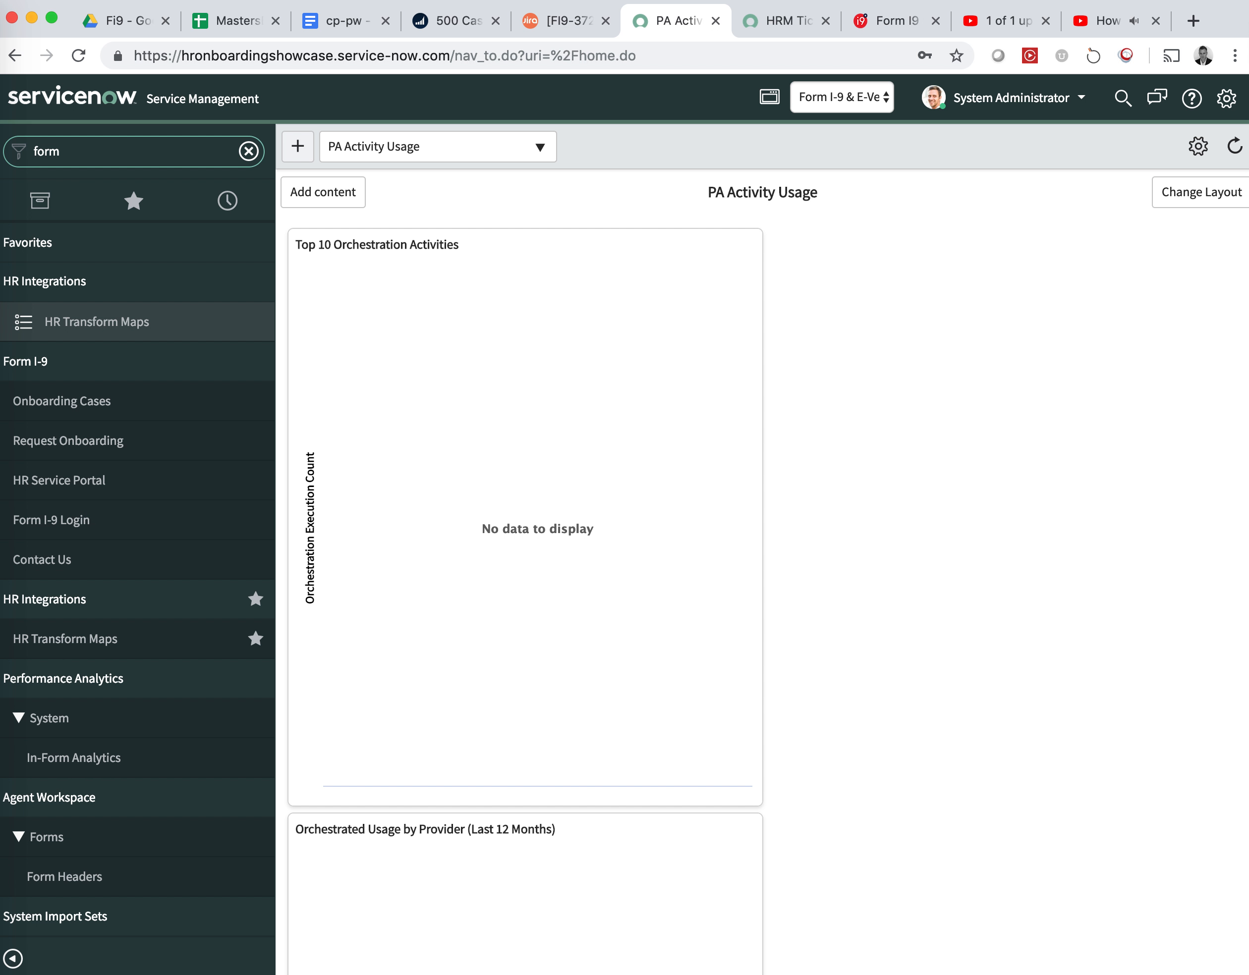
type(" i-9")
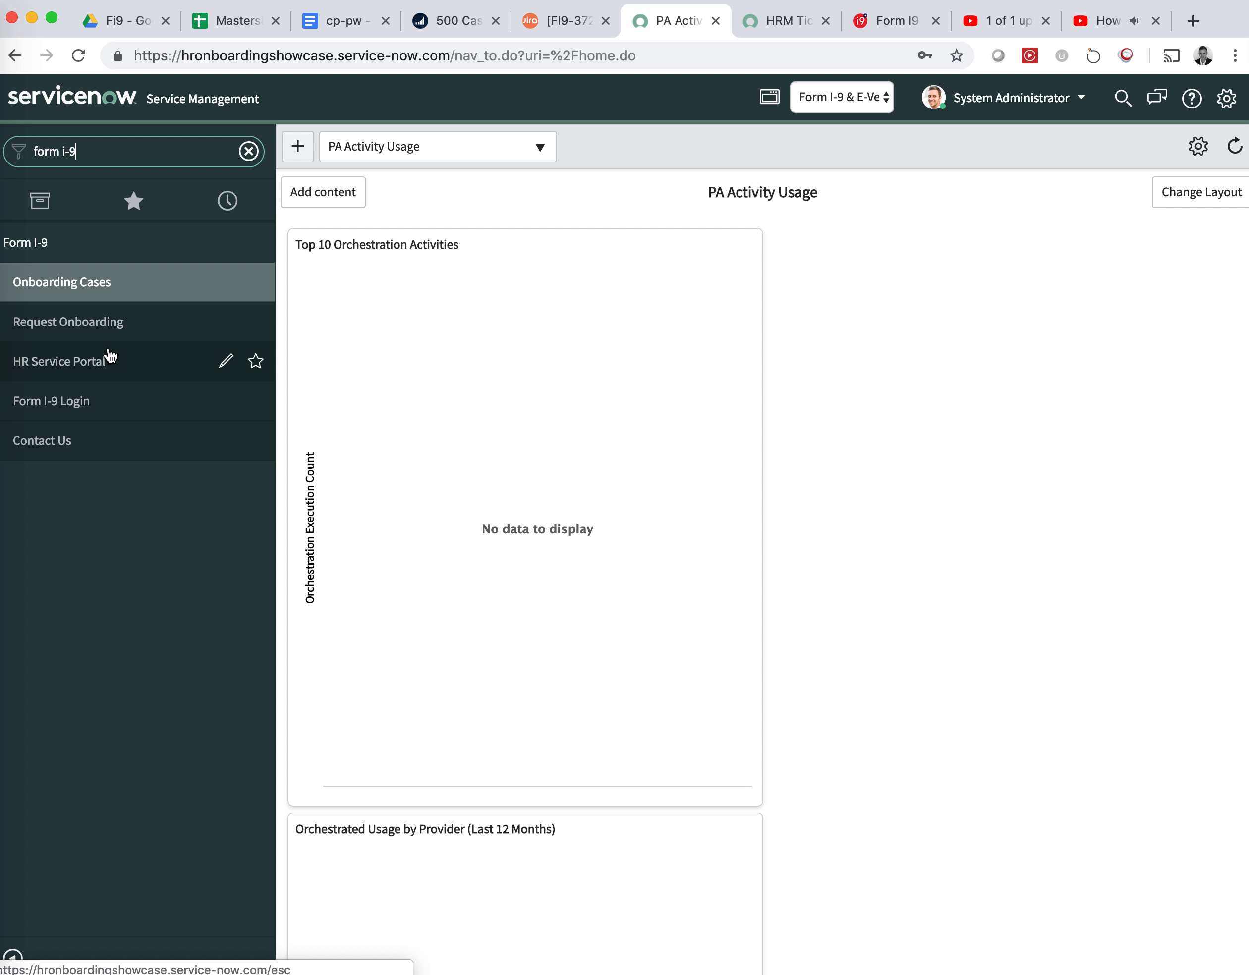
left_click(75, 282)
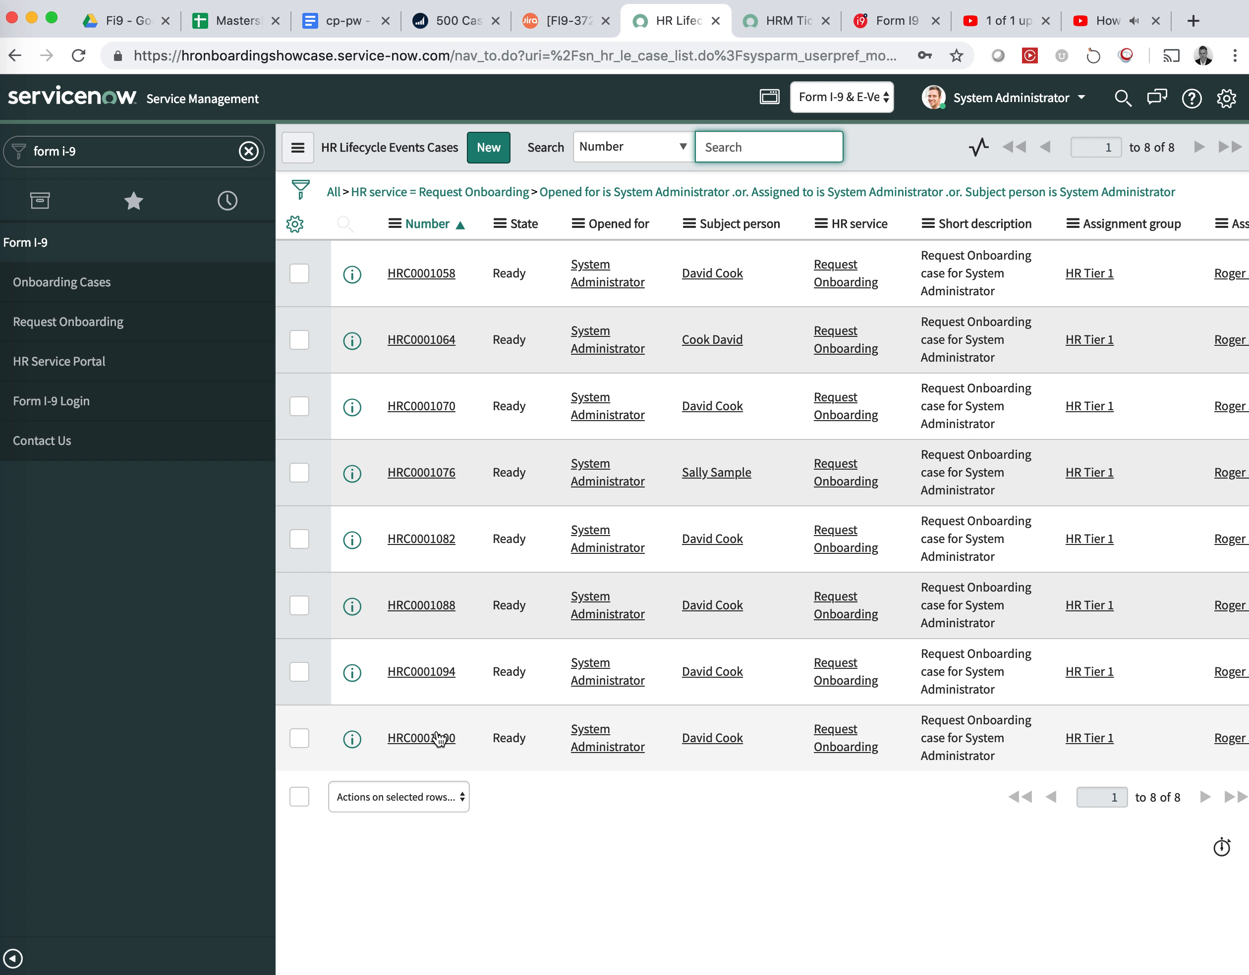
Open the newest onboarding case and follow its I9 URL link on the I9 & E-Verify tab
left_click(432, 741)
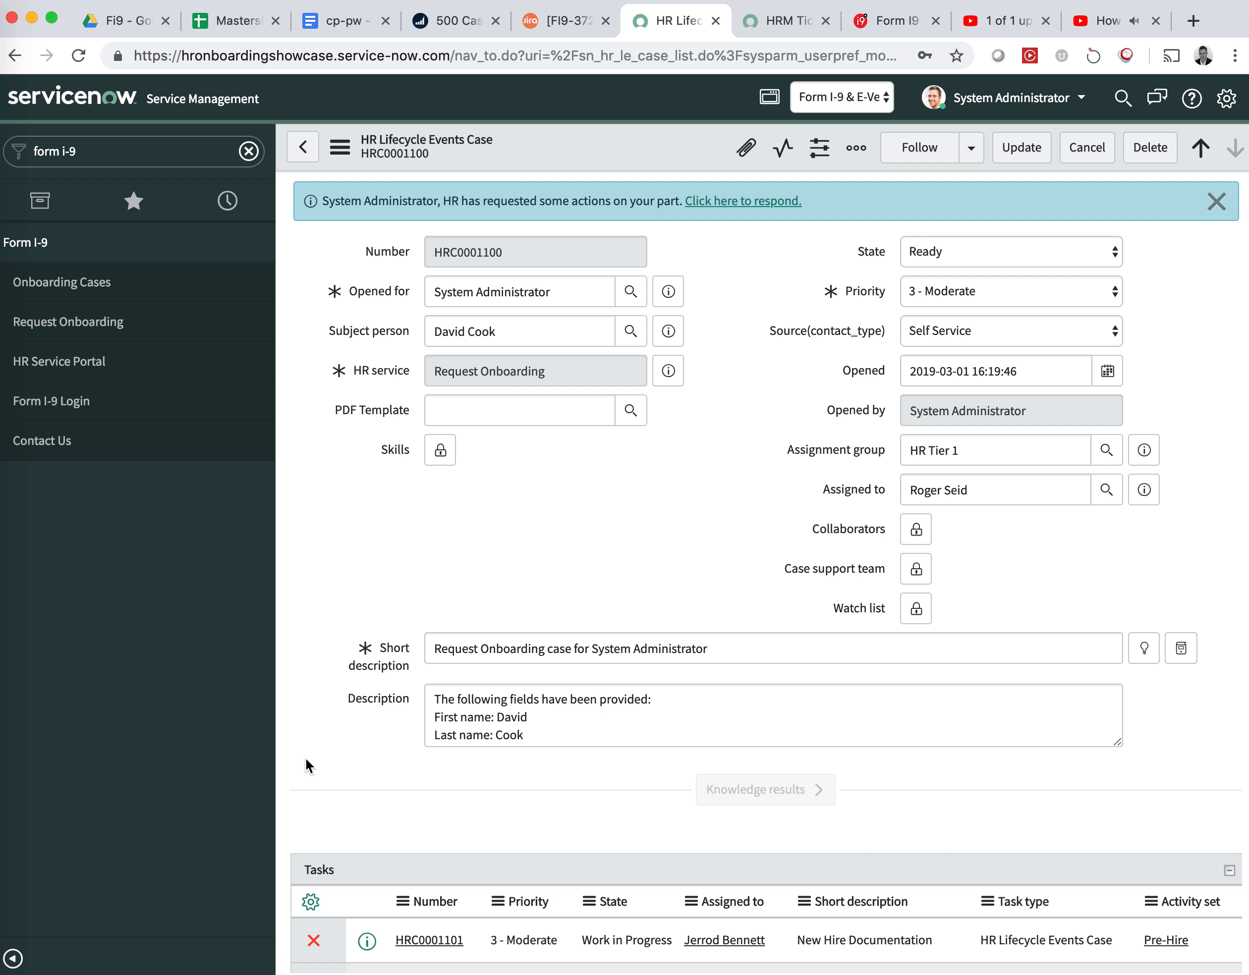
scroll(297, 632, "down", 5)
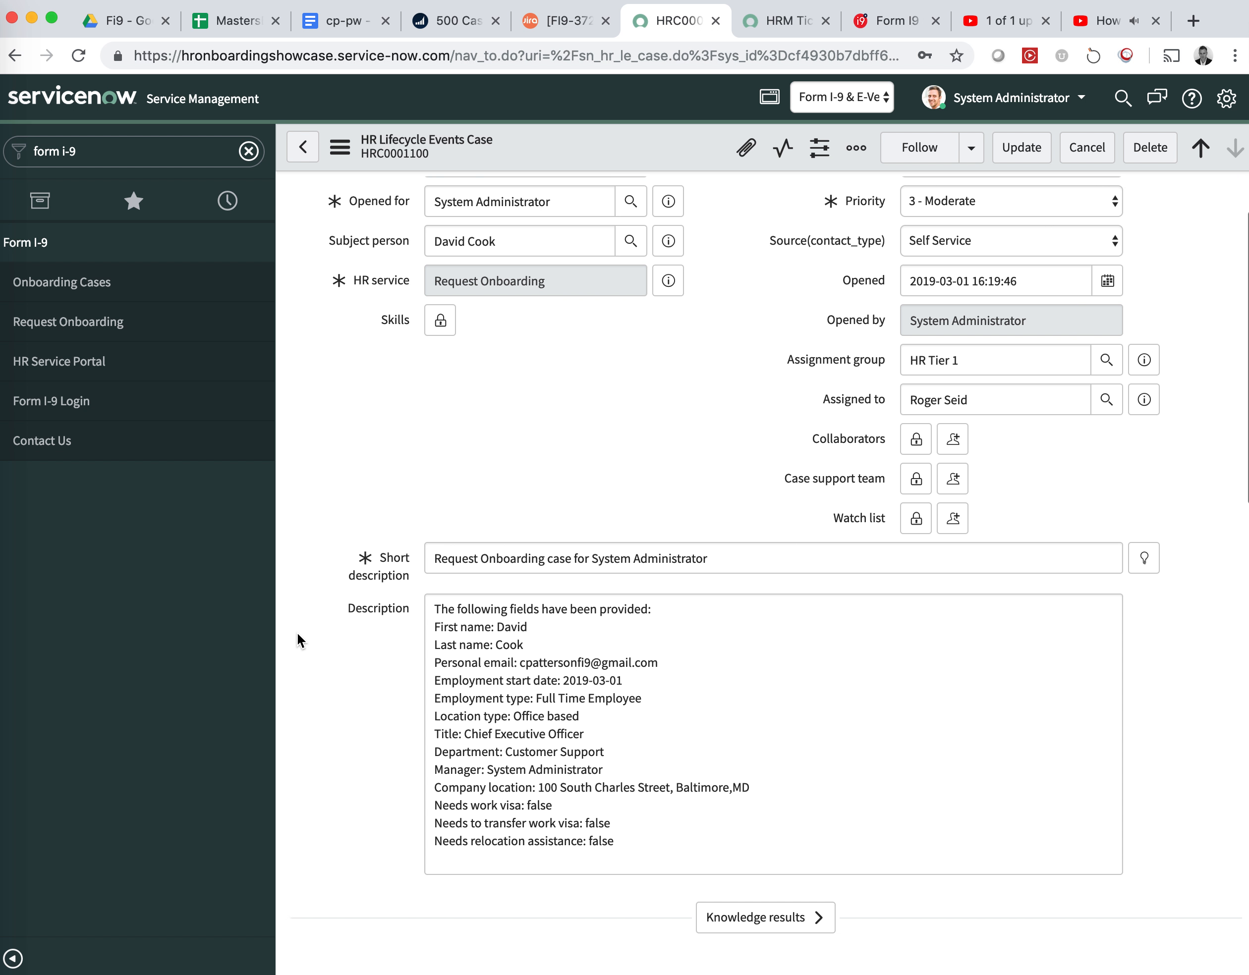
scroll(296, 632, "down", 10)
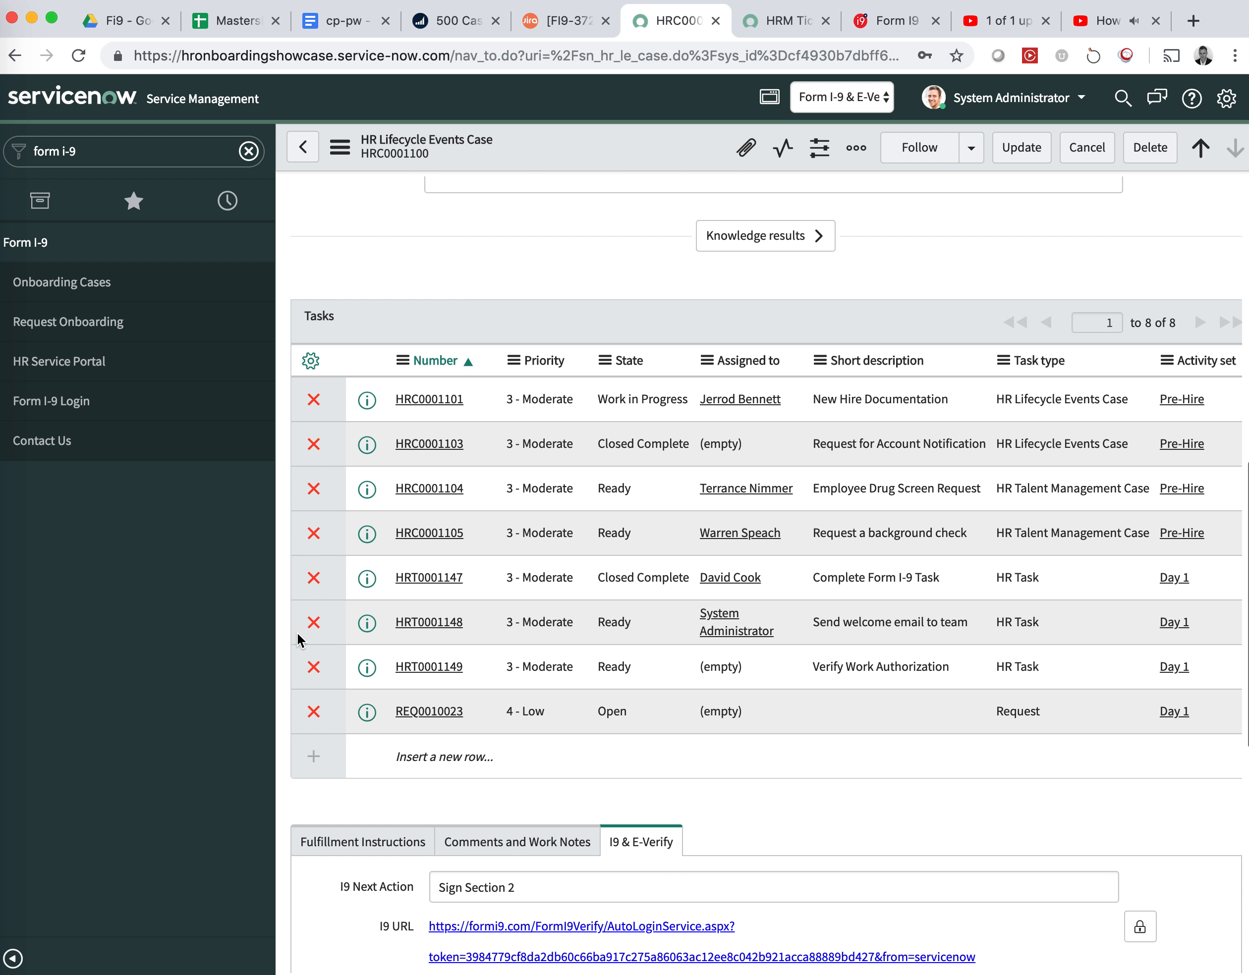
scroll(296, 632, "down", 1)
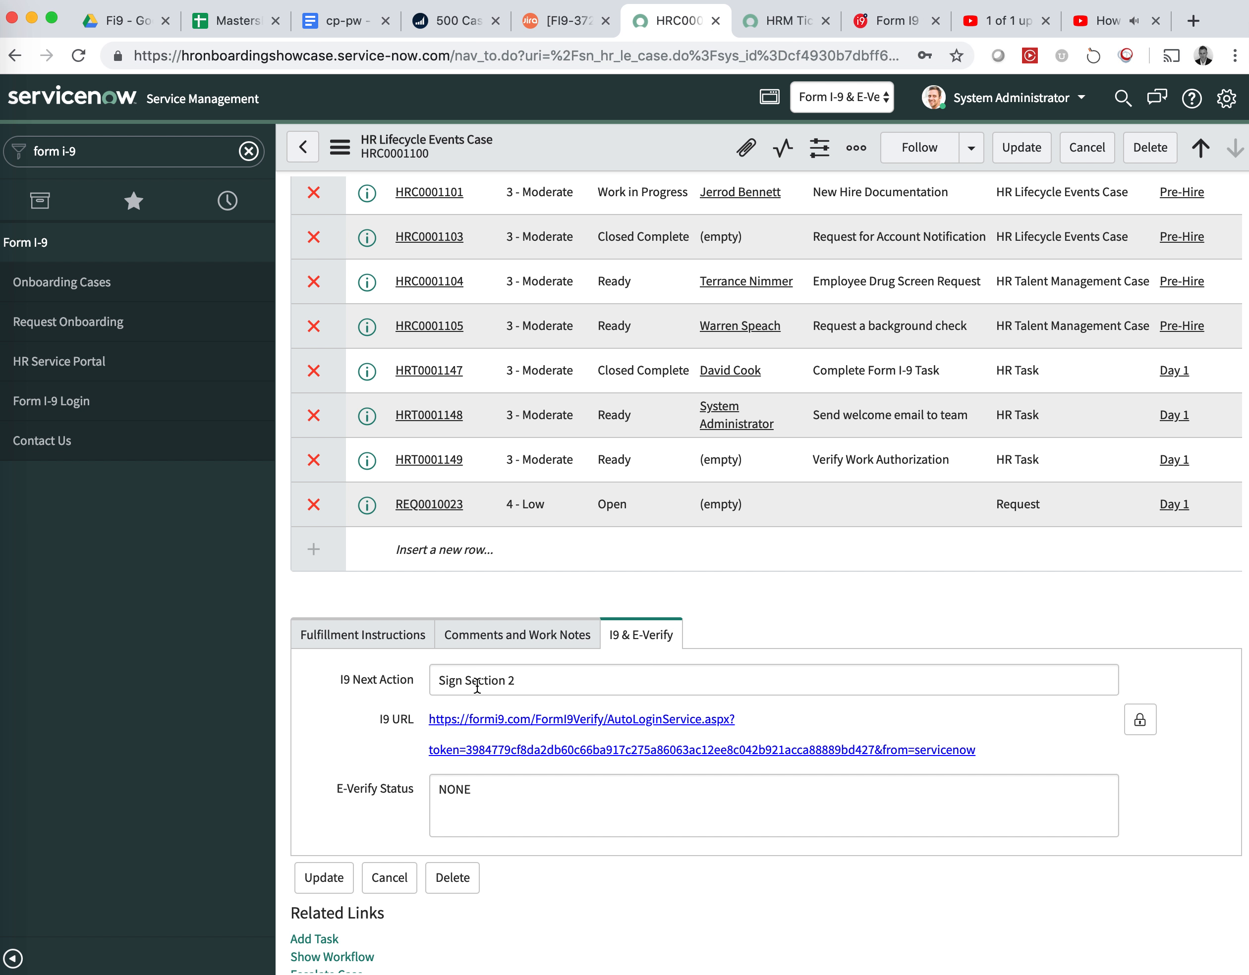
left_click(502, 721)
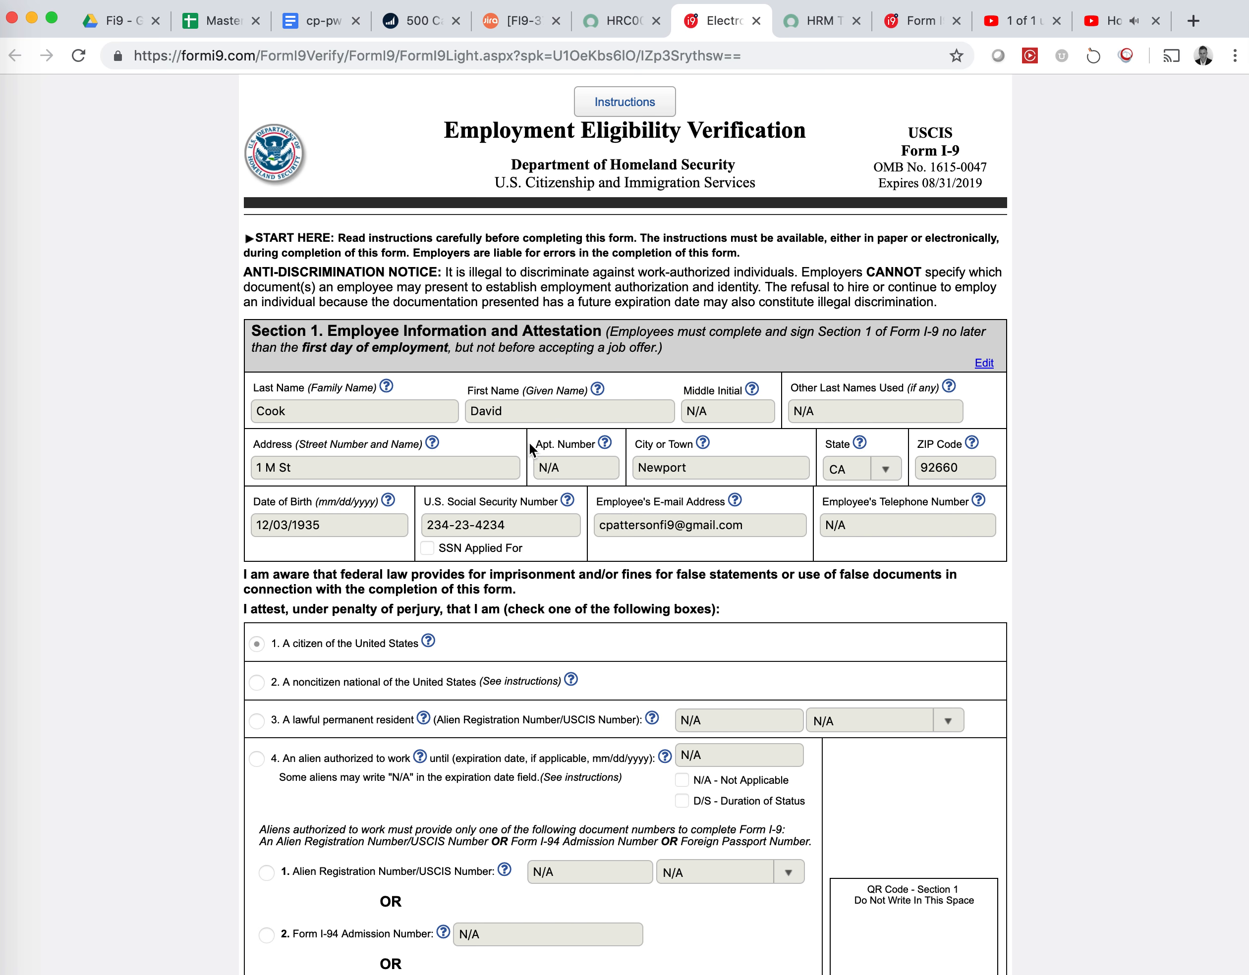
Switch Section 2 to List B and C documents, choosing Government ID card and acknowledging the photo notice
scroll(464, 567, "down", 15)
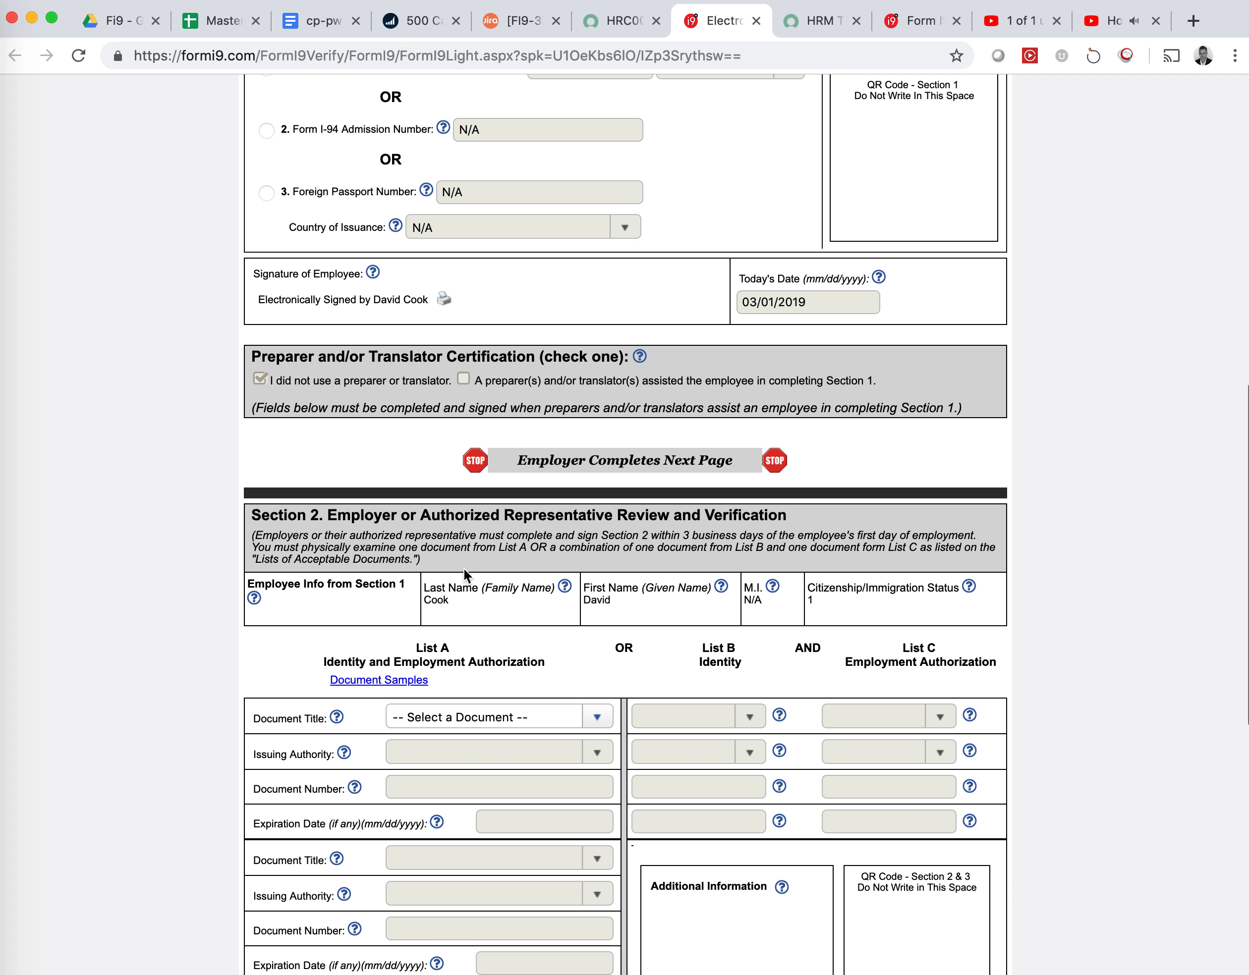
scroll(463, 568, "down", 4)
left_click(474, 518)
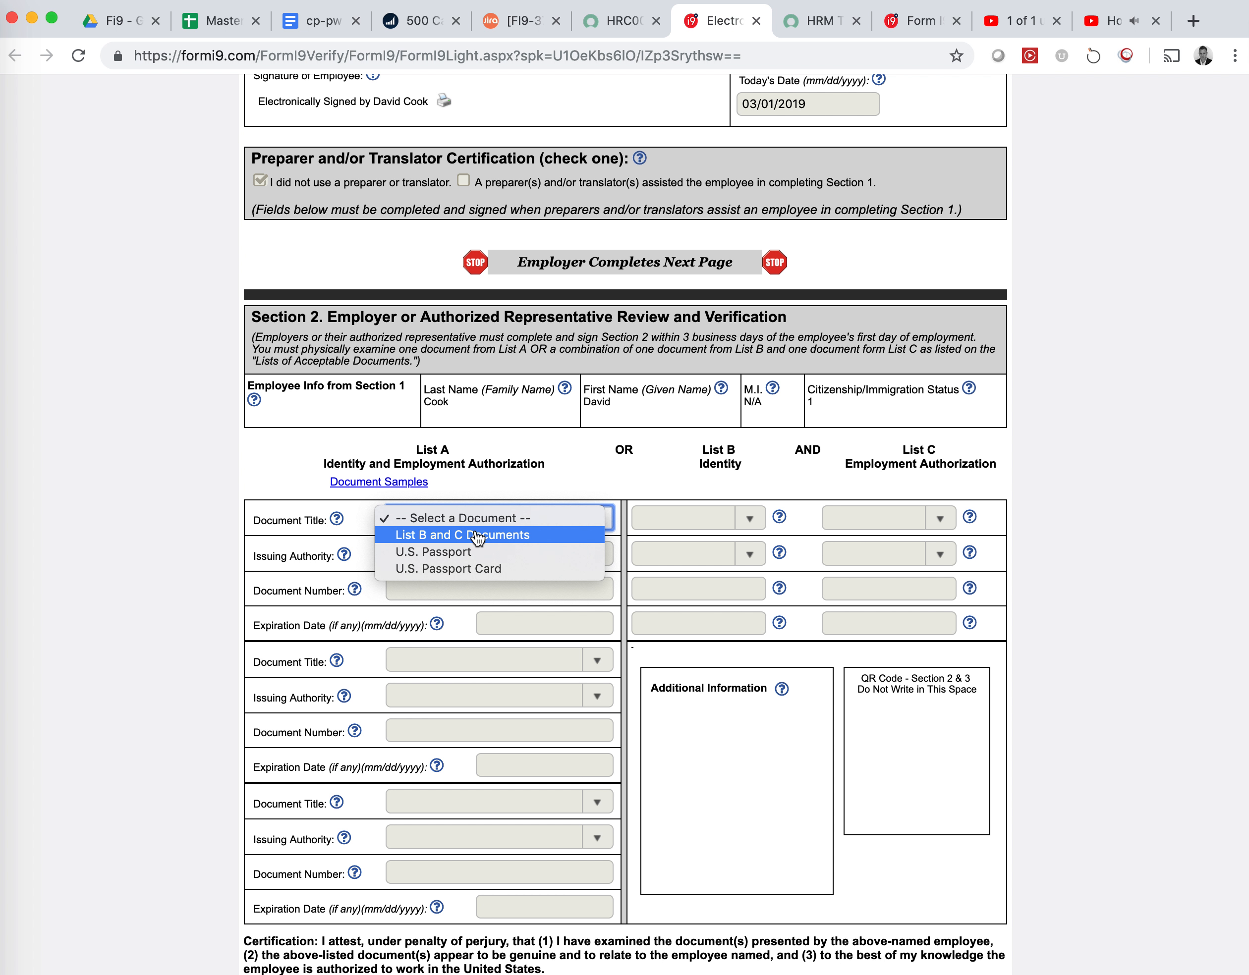
left_click(478, 536)
left_click(701, 530)
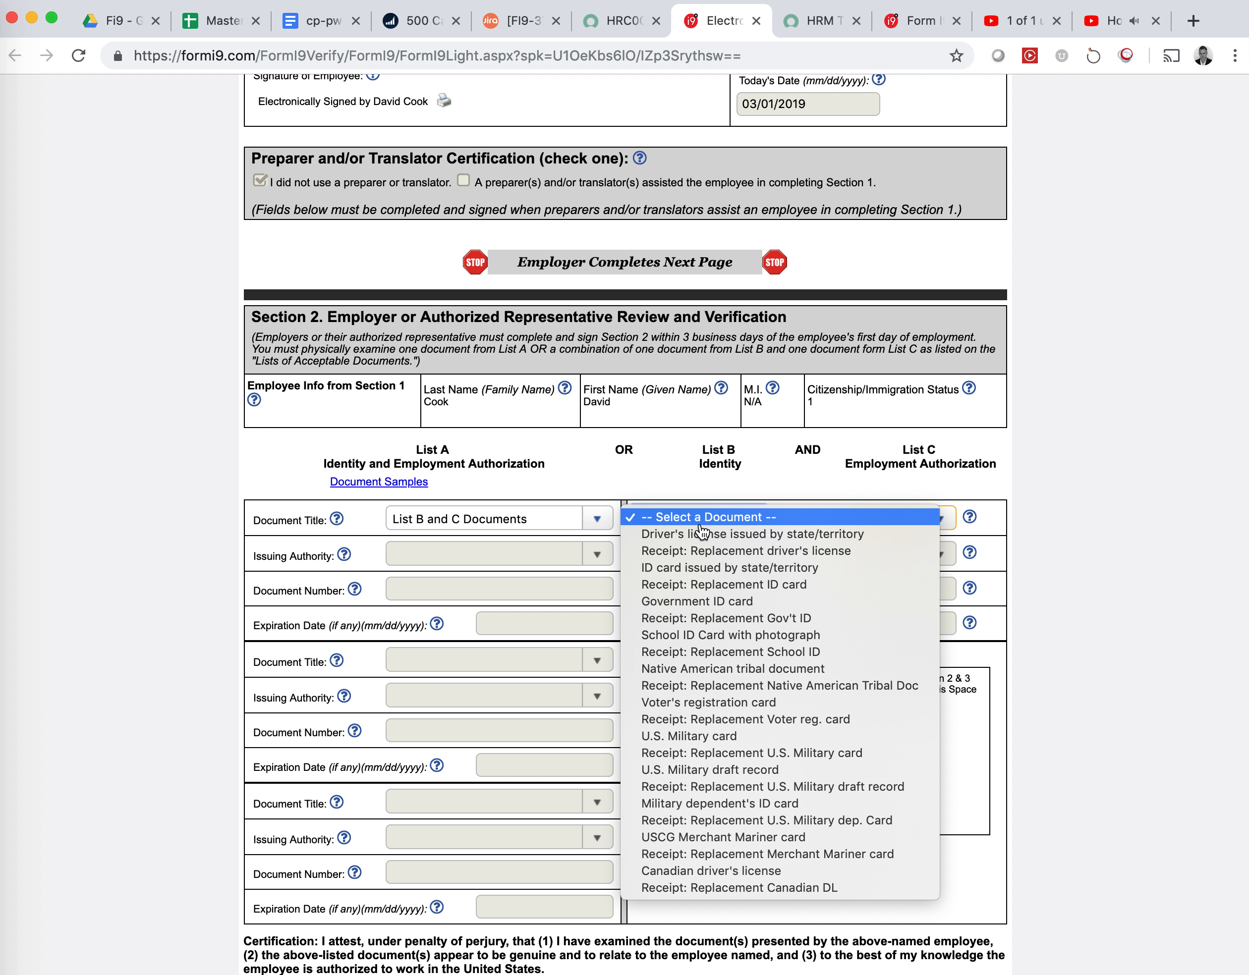
left_click(699, 604)
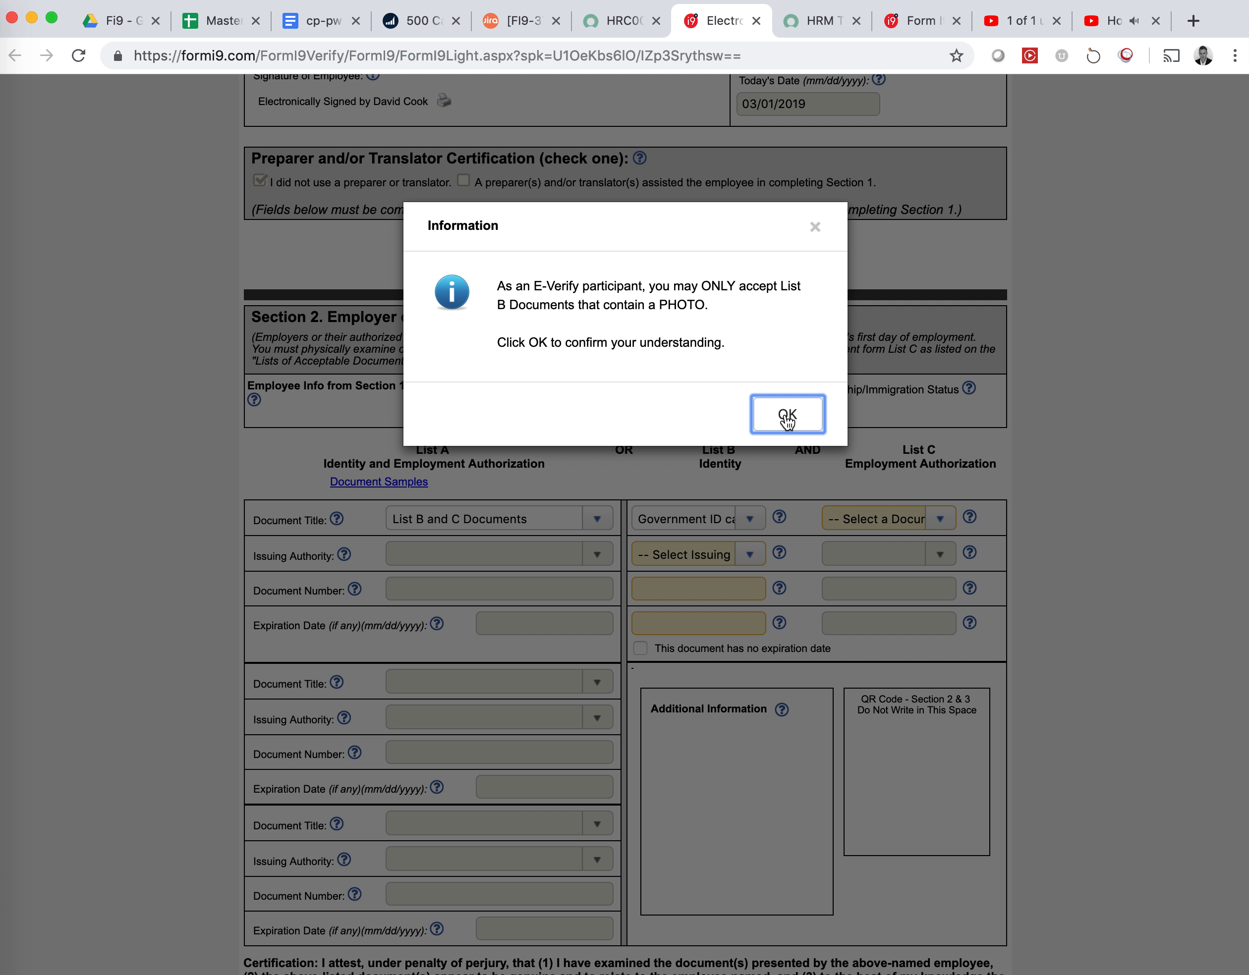
left_click(787, 422)
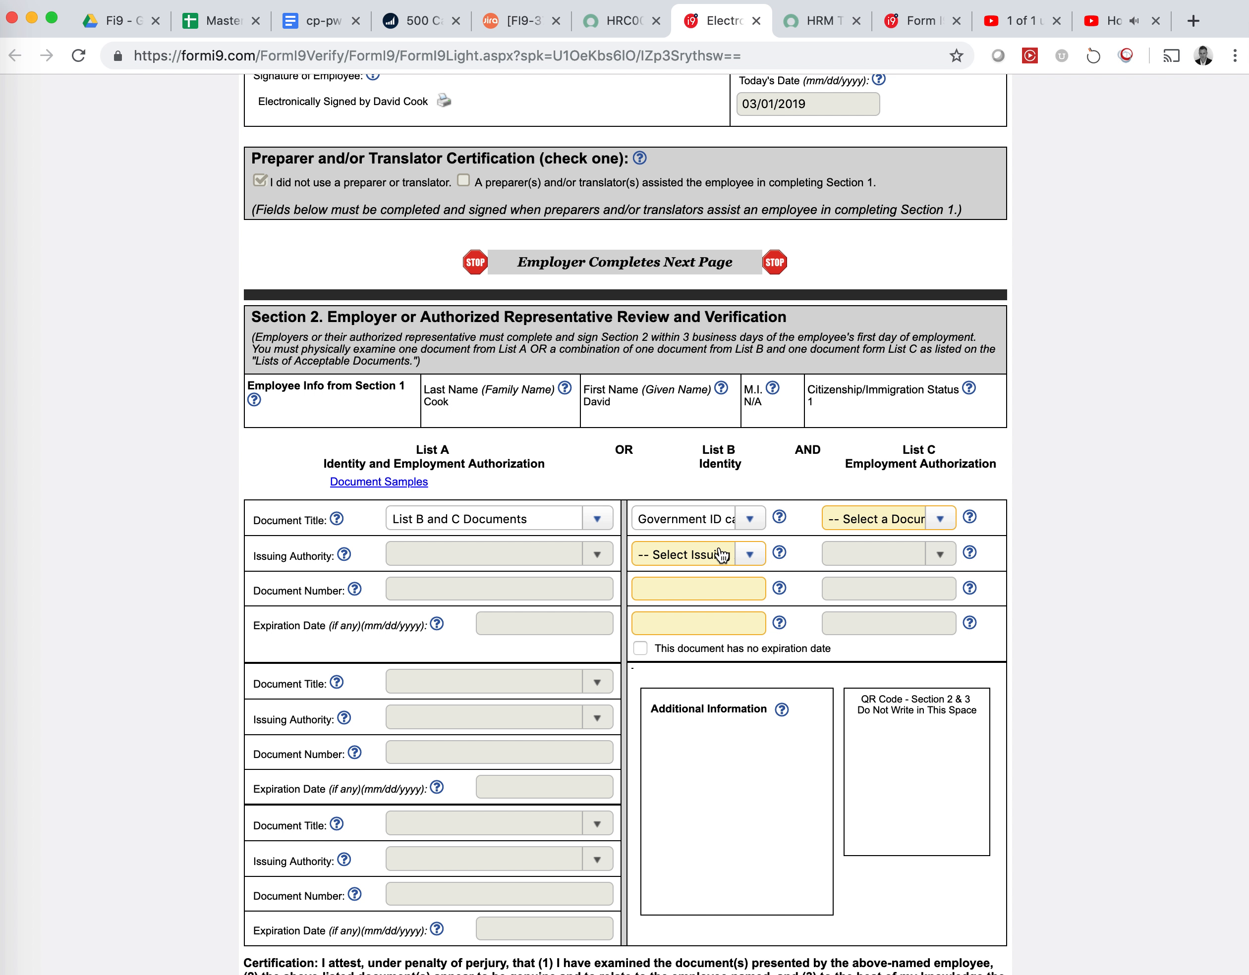
Set the ID card's issuer to Mississippi, paste its document number, and accept expiration 12/03/2019
left_click(708, 562)
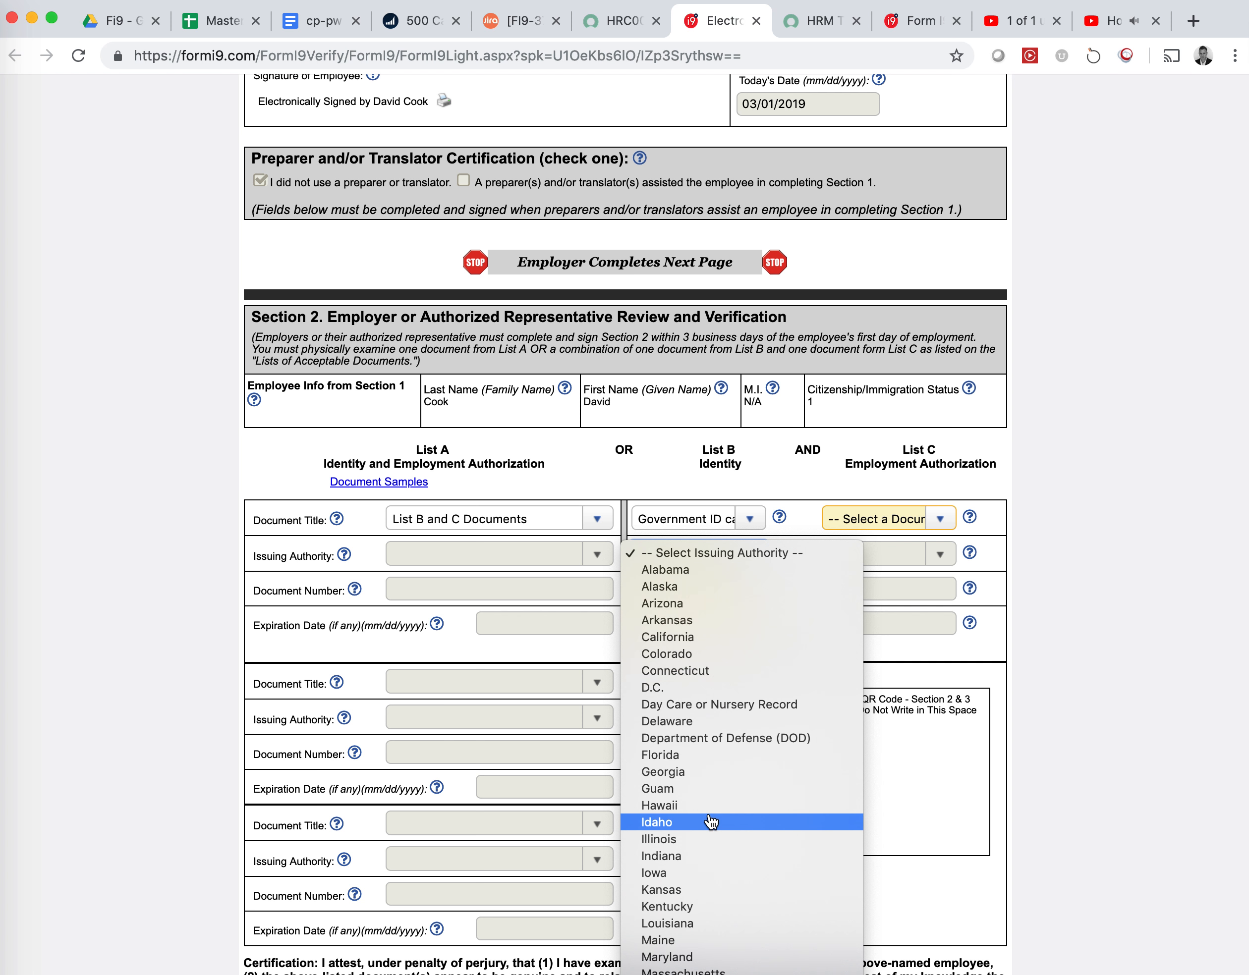
scroll(711, 822, "down", 3)
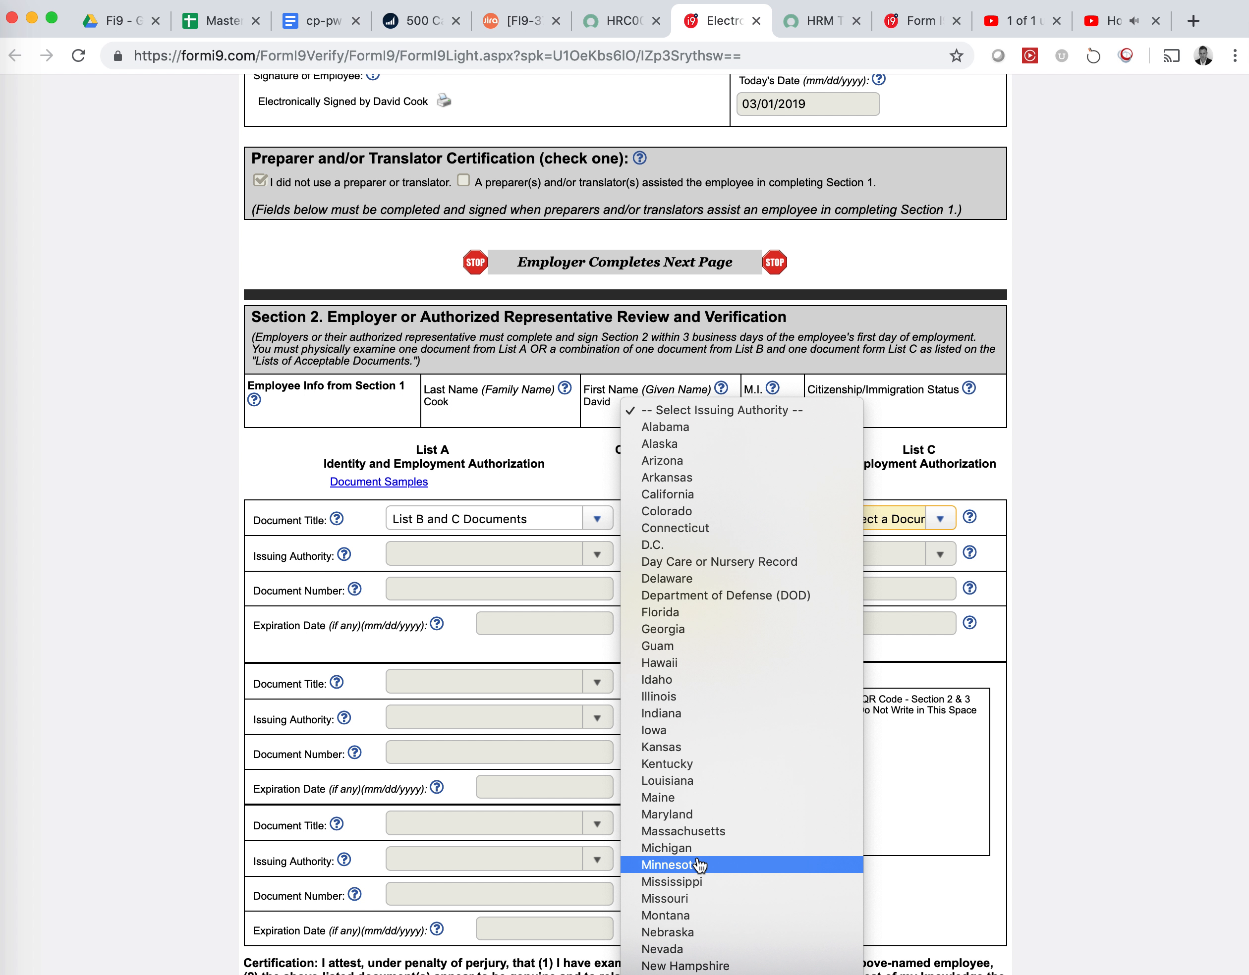
left_click(699, 882)
left_click(720, 597)
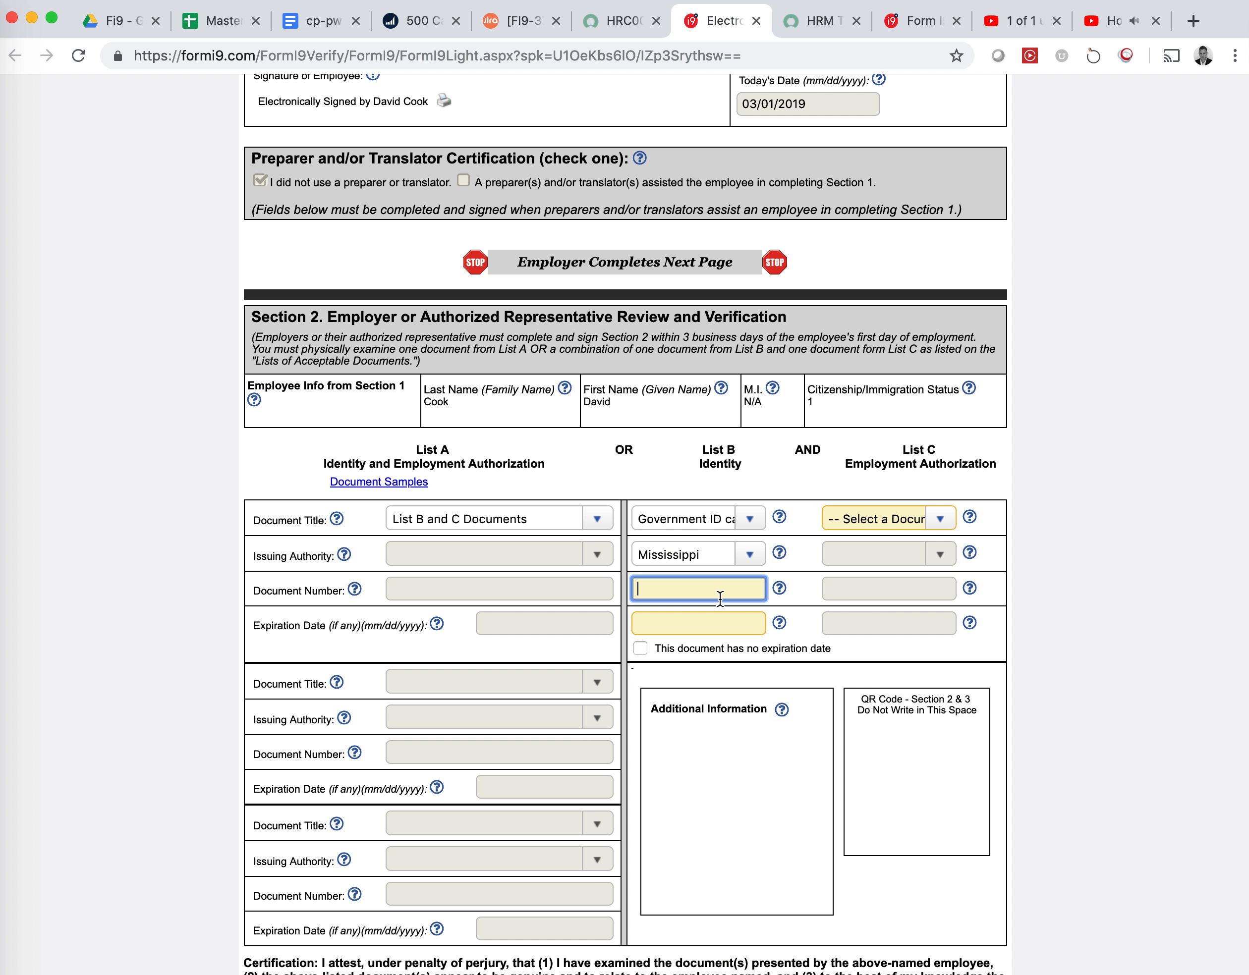
left_click(697, 624)
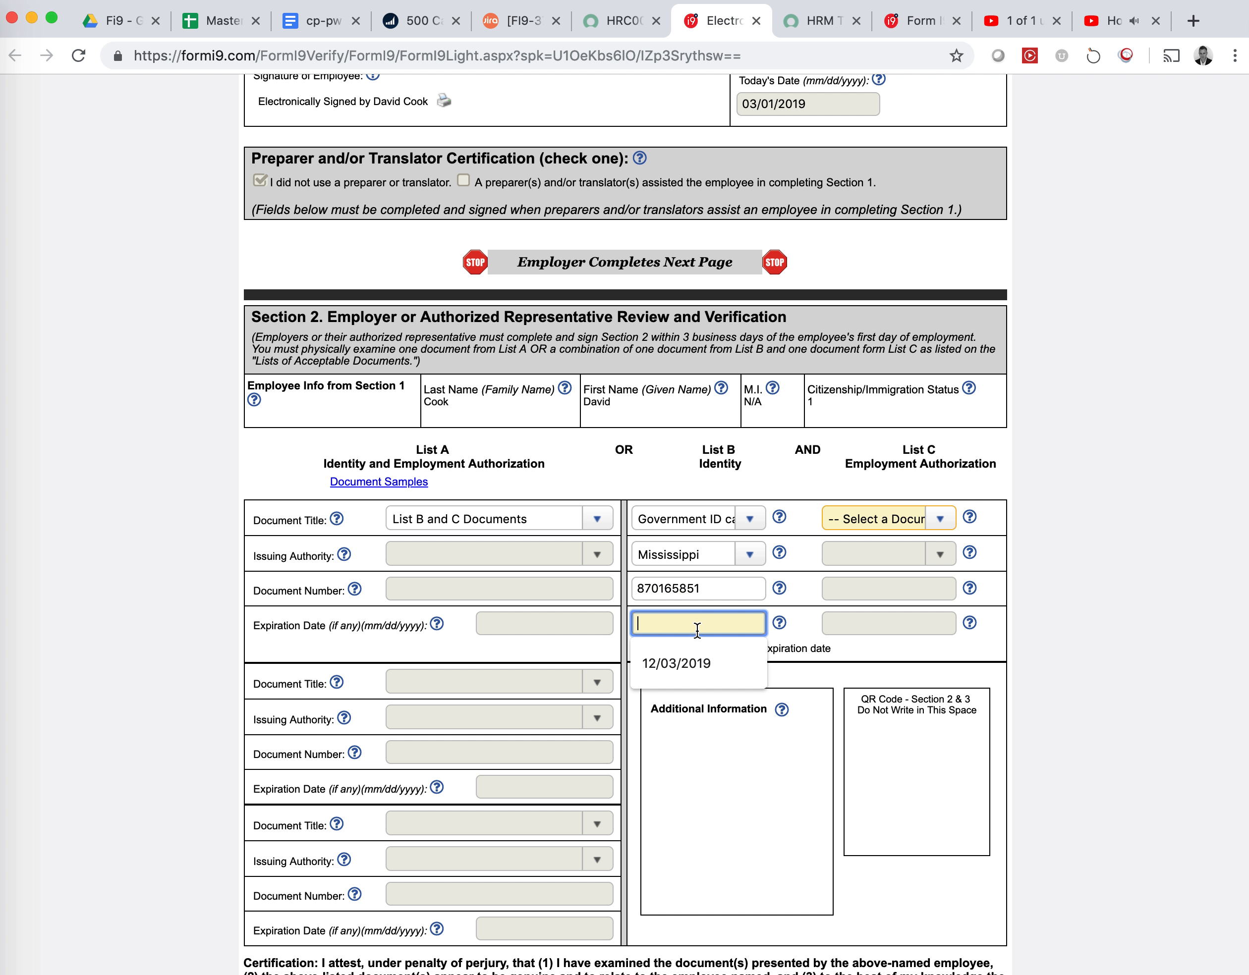
left_click(689, 663)
Record List C as an unrestricted Social Security Card from Dept of Health Education and Welfare, with its document number
left_click(847, 522)
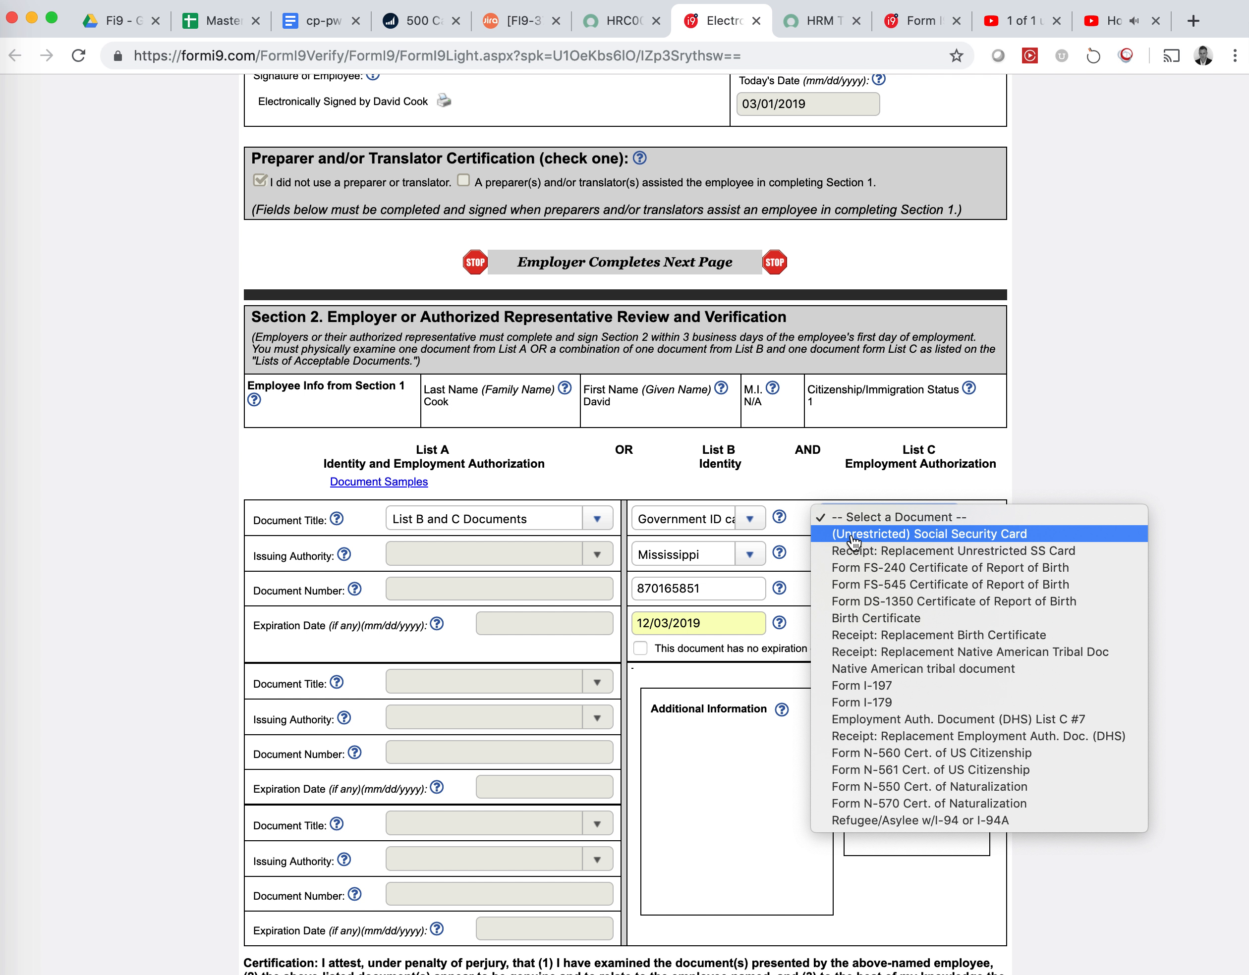
left_click(853, 542)
left_click(851, 556)
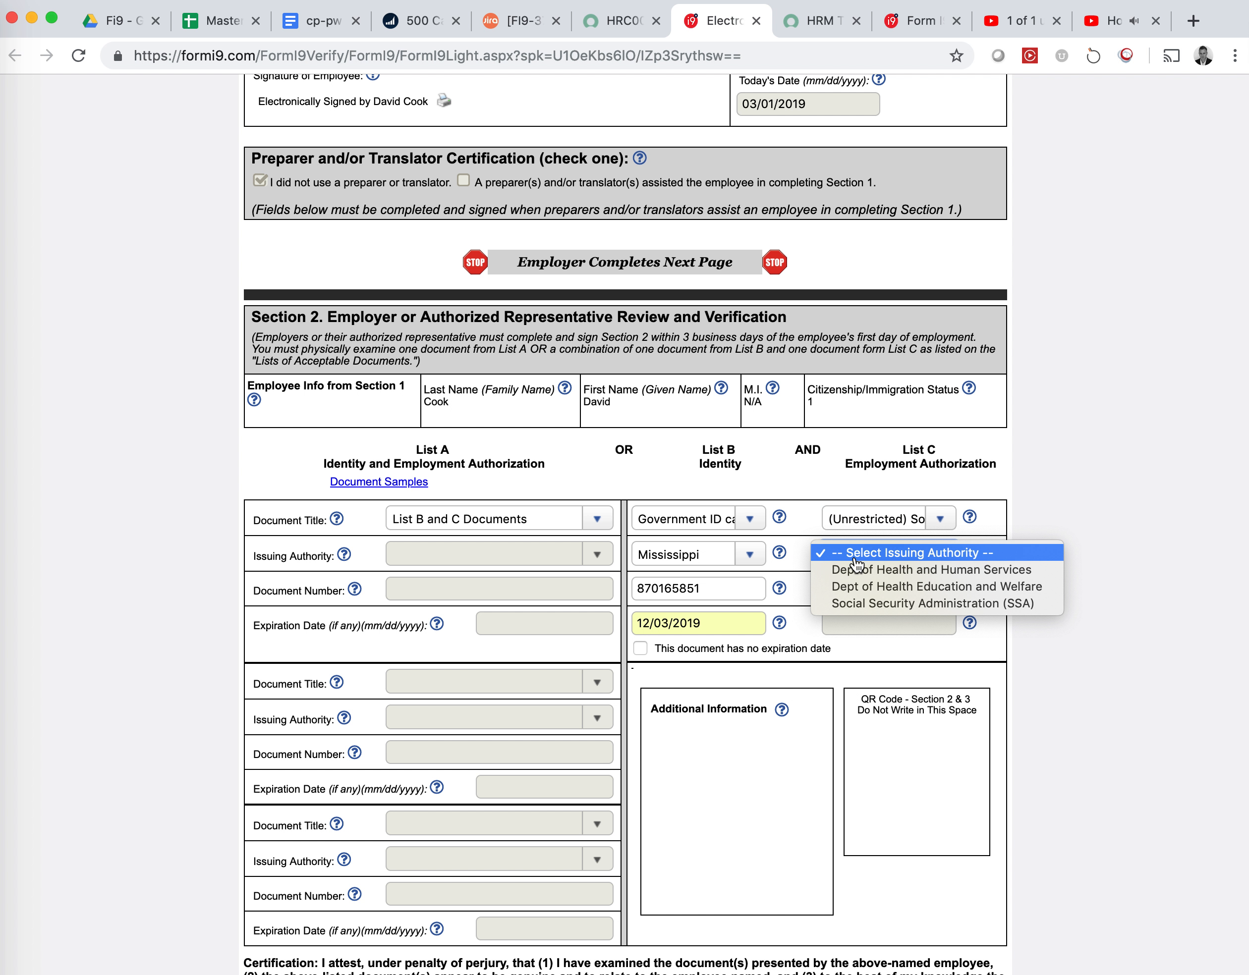
left_click(861, 591)
left_click(862, 595)
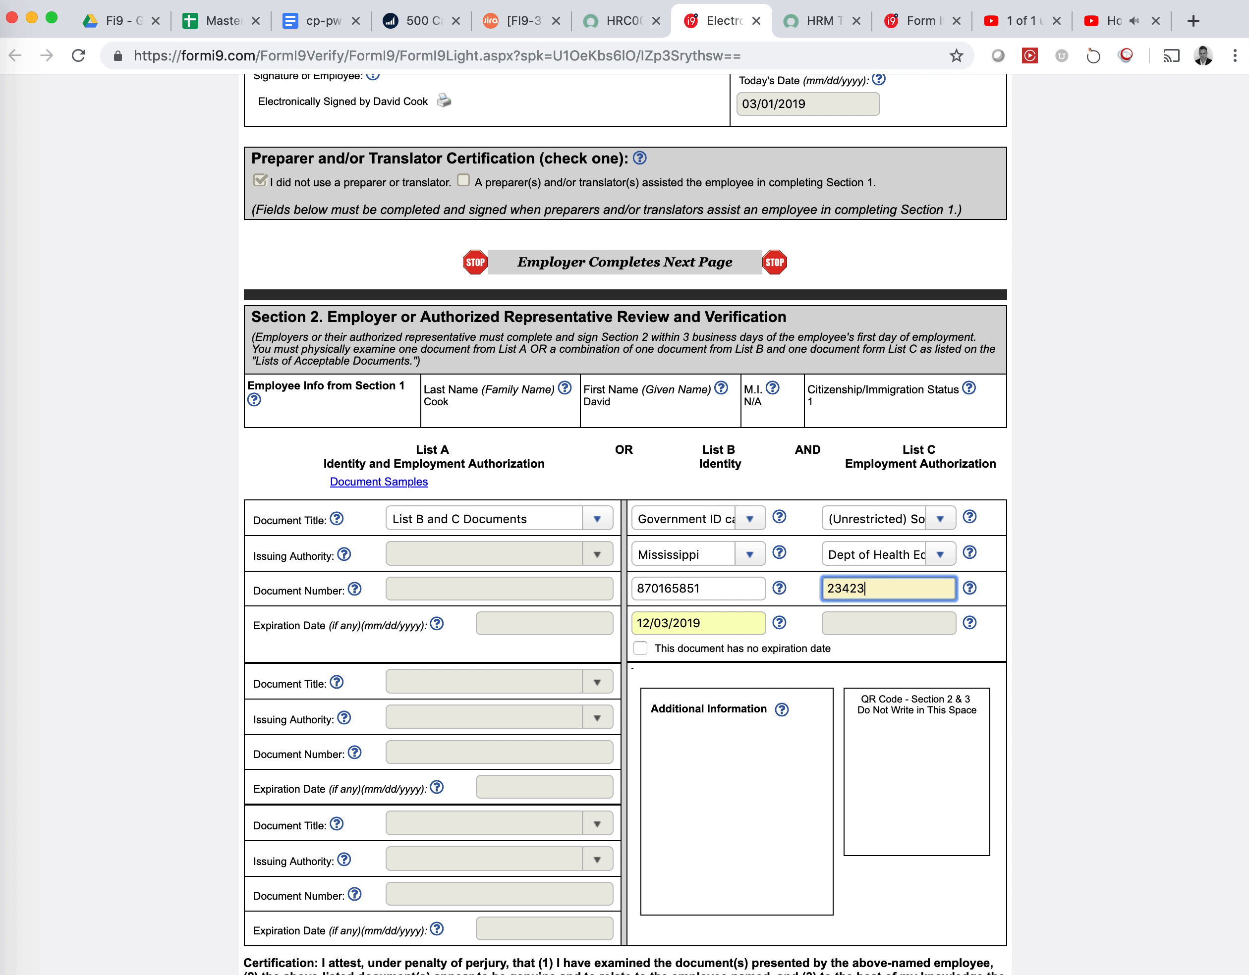
scroll(807, 662, "down", 5)
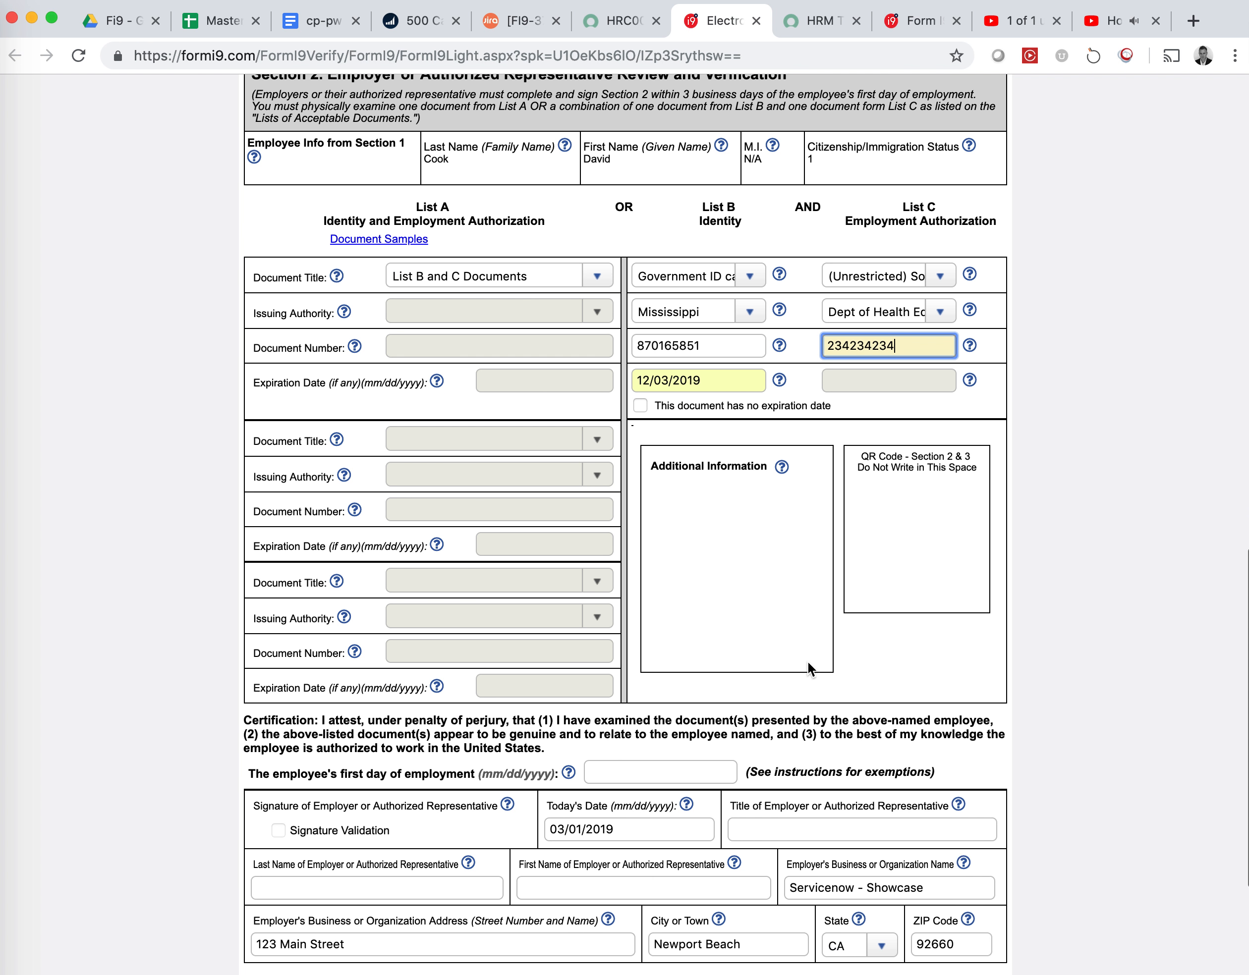
Set first day of employment to 03/01/2019, title Auth Rep, and the representative's last and first names
left_click(685, 660)
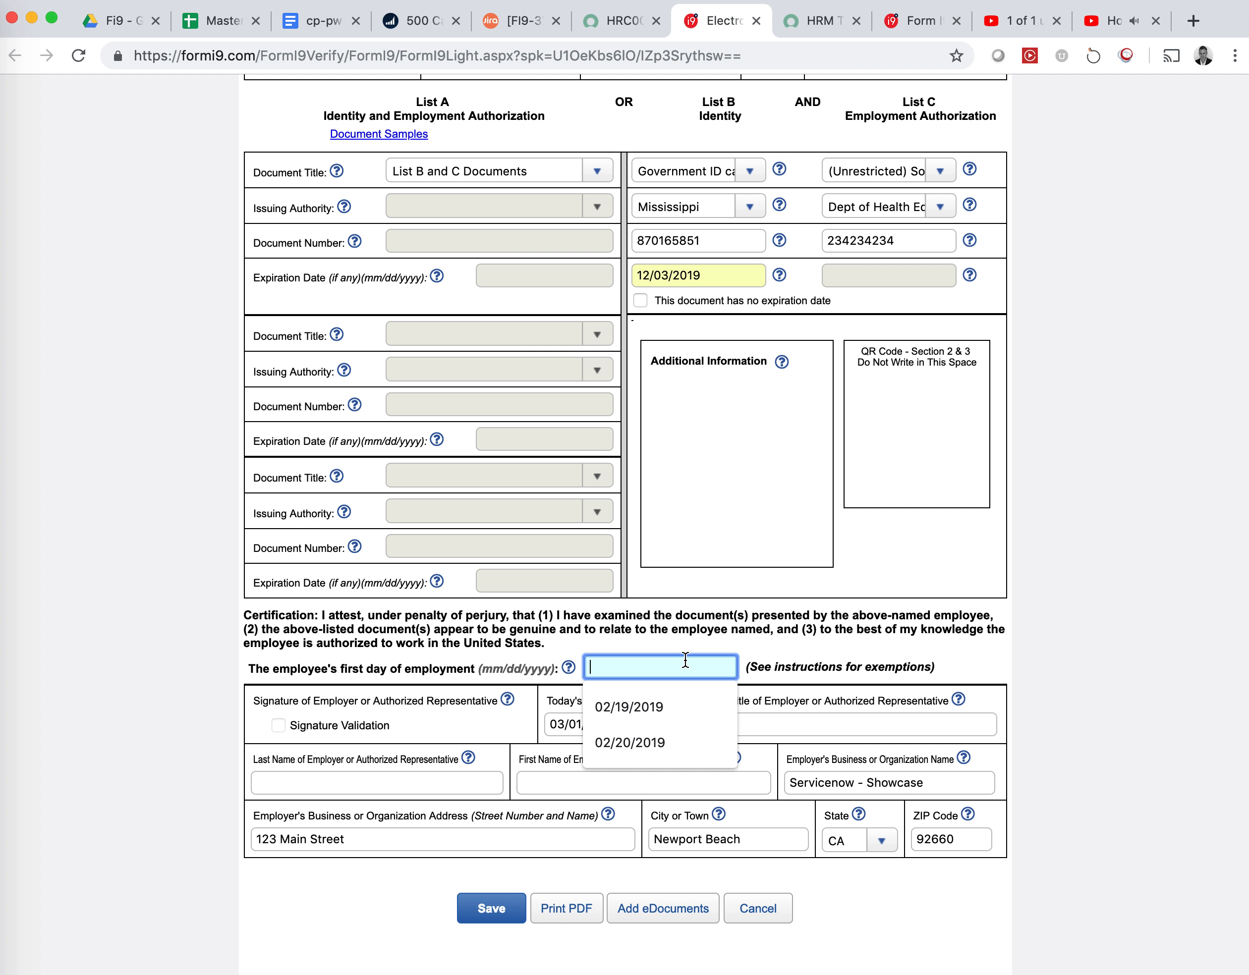
type("03/01/2019")
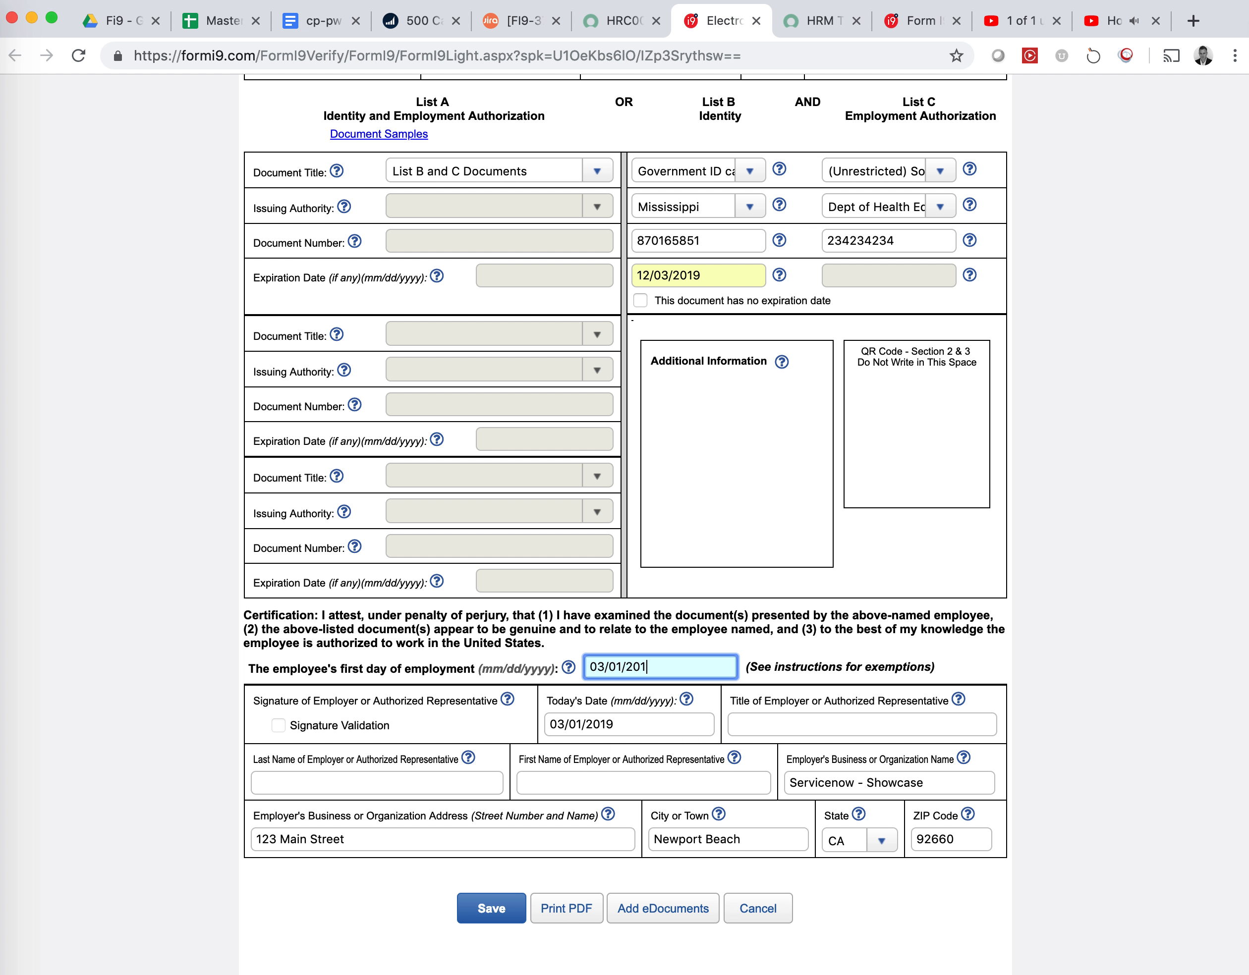
key("Tab")
key("Tab")
type("A")
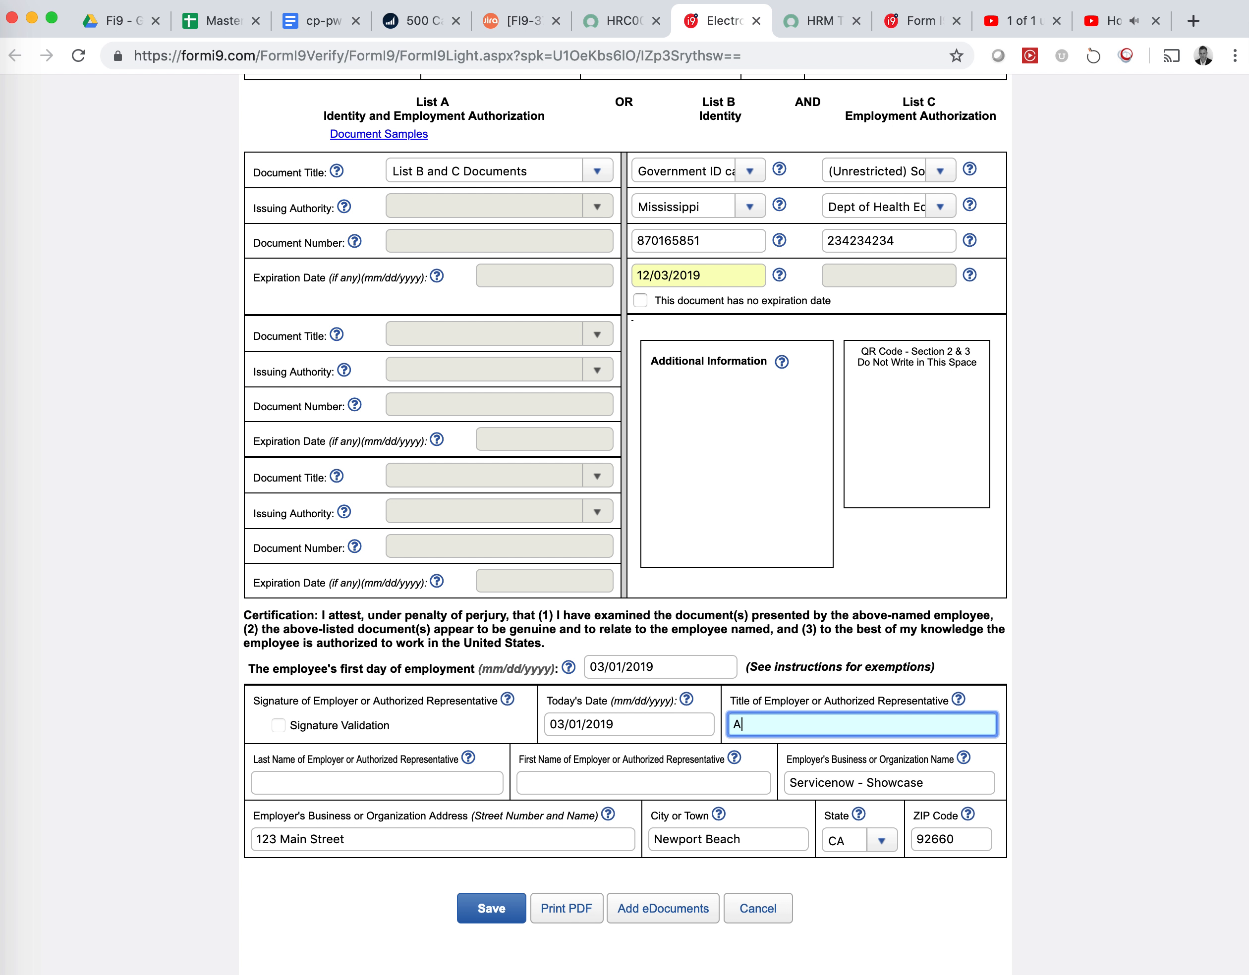
type("uth Rep")
key("Tab")
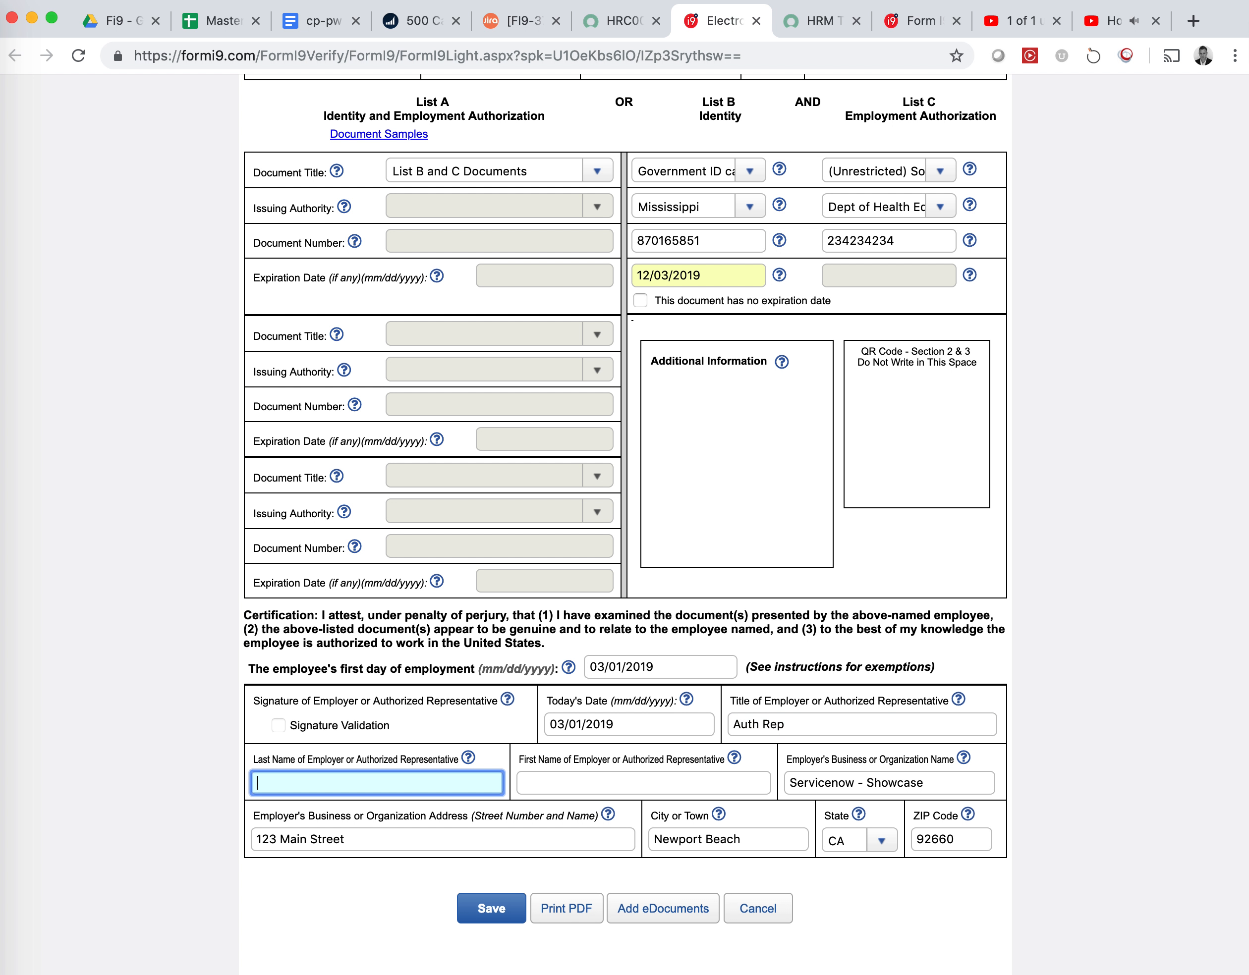
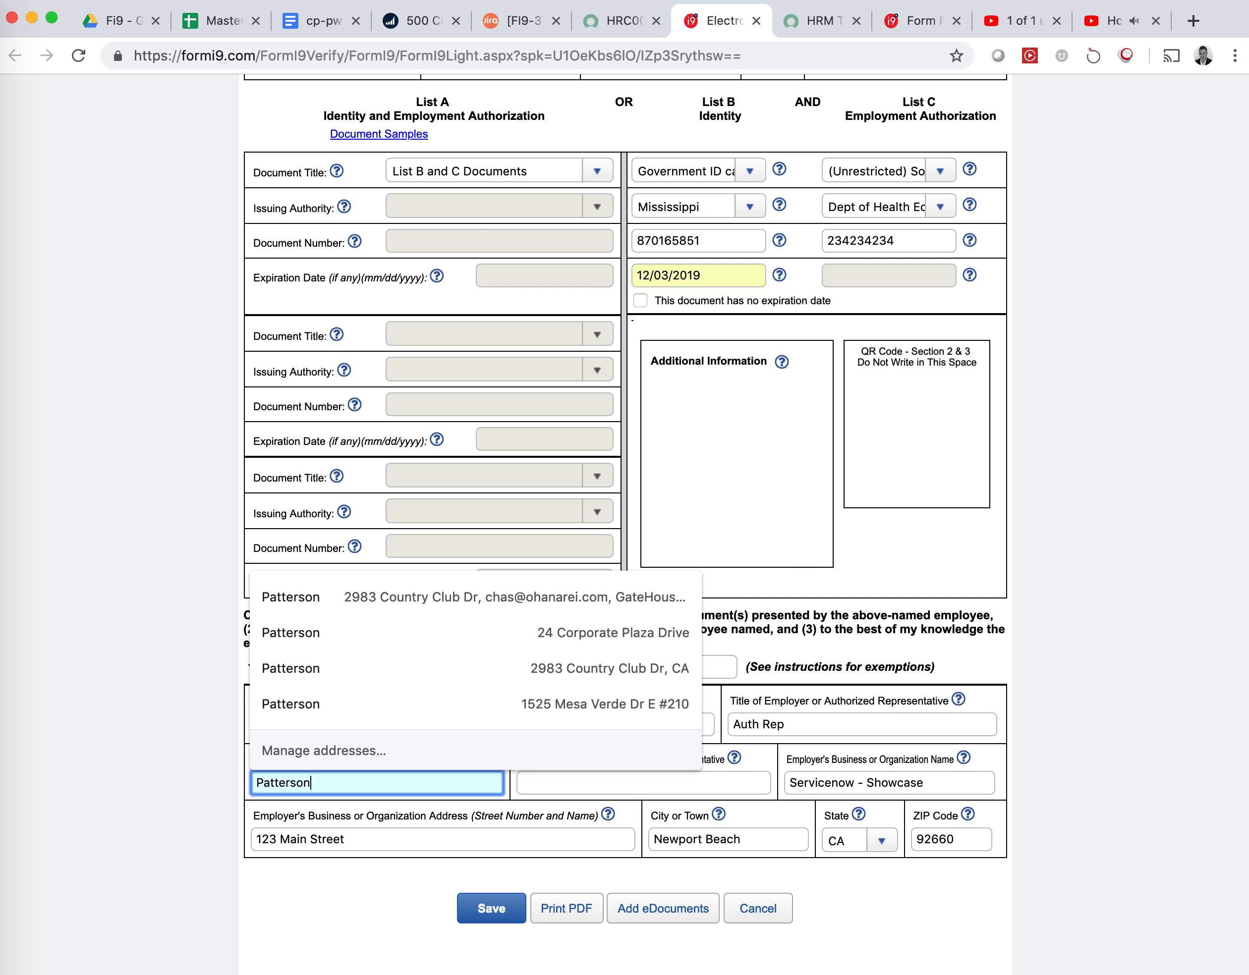
key("Tab")
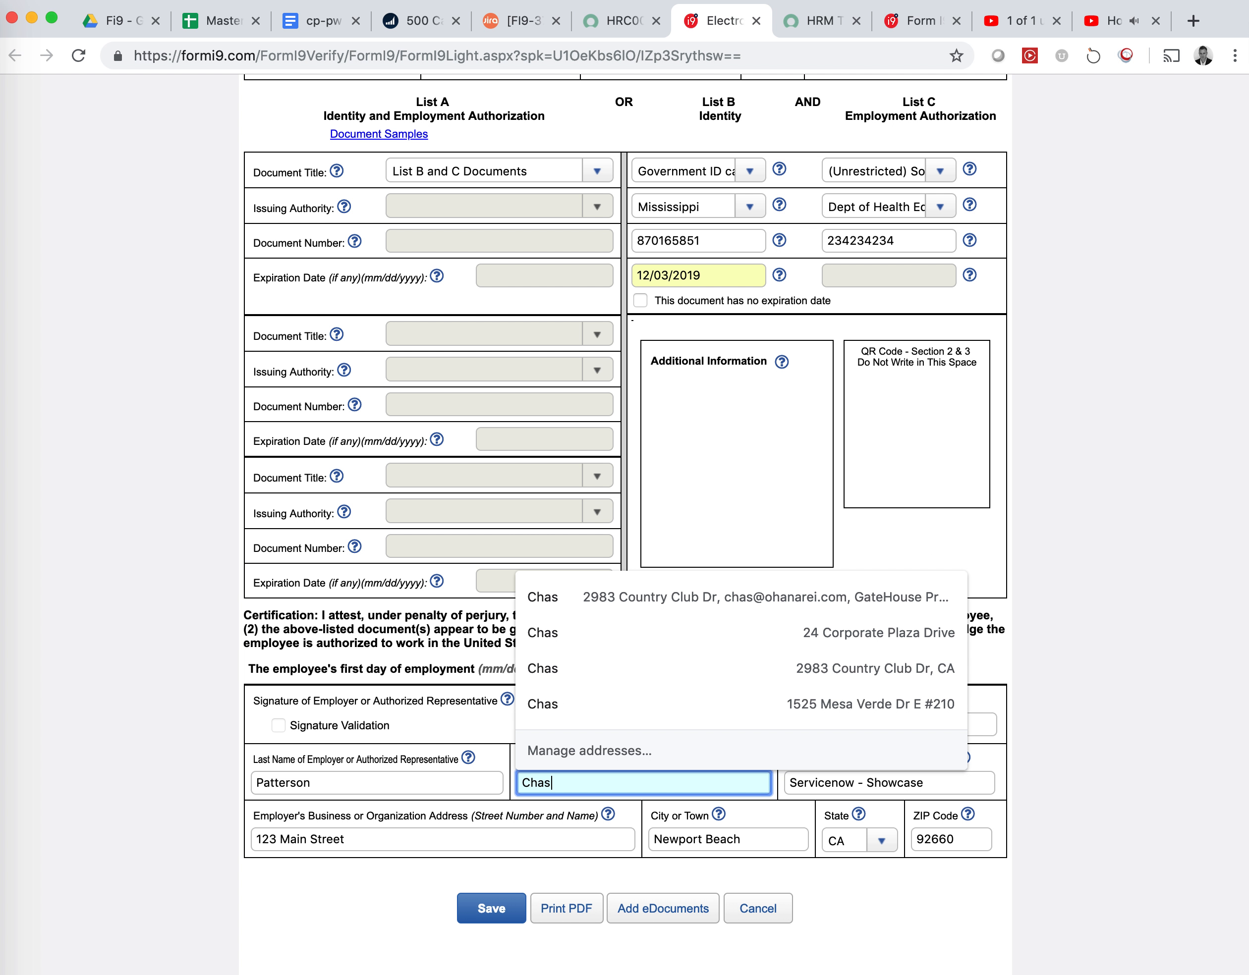
key("Tab")
left_click(276, 727)
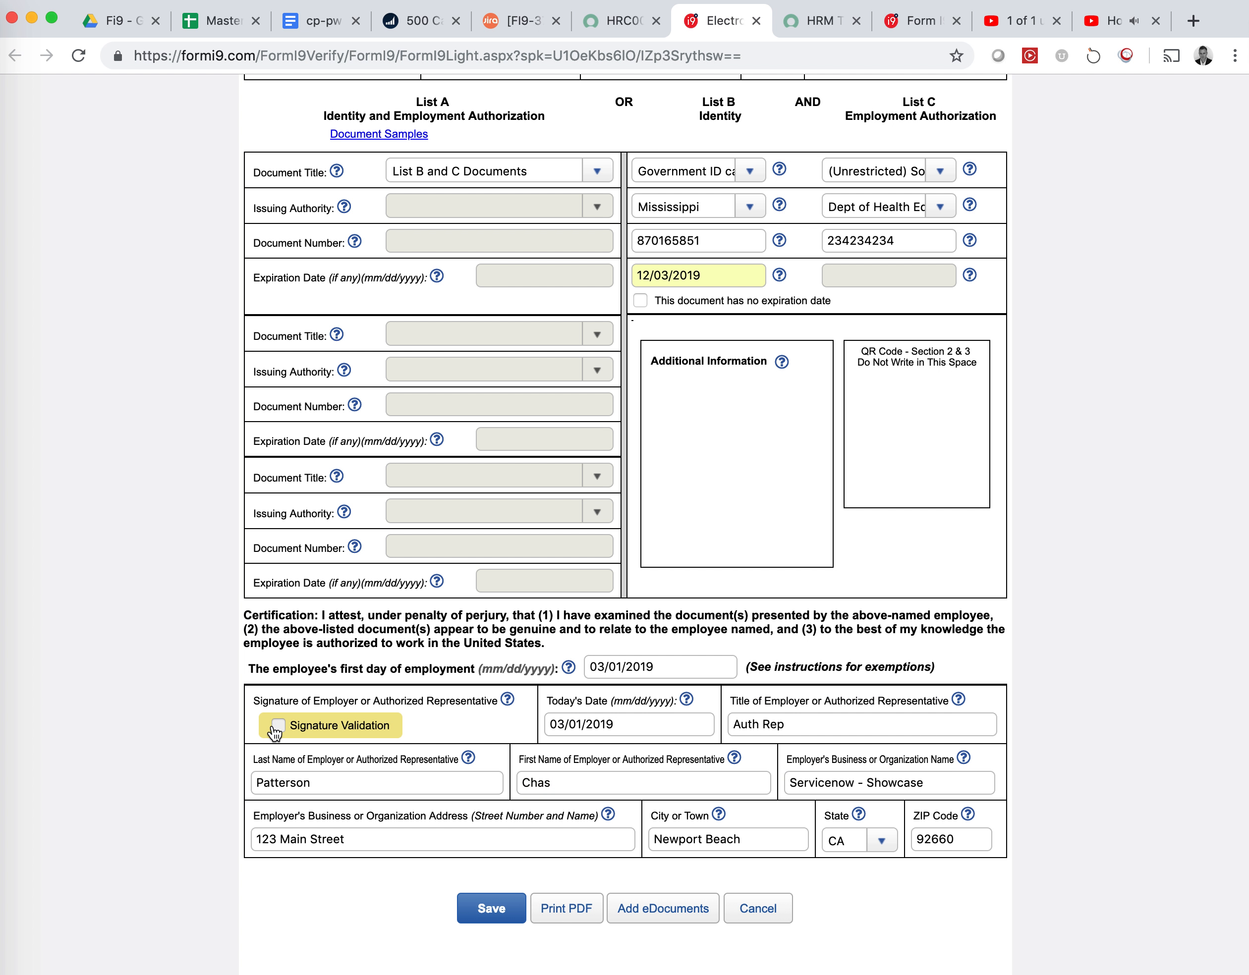
Answer the security question, e-sign Section 2 as employer, and close the form to auto-submit to E-Verify
left_click(749, 316)
type("test")
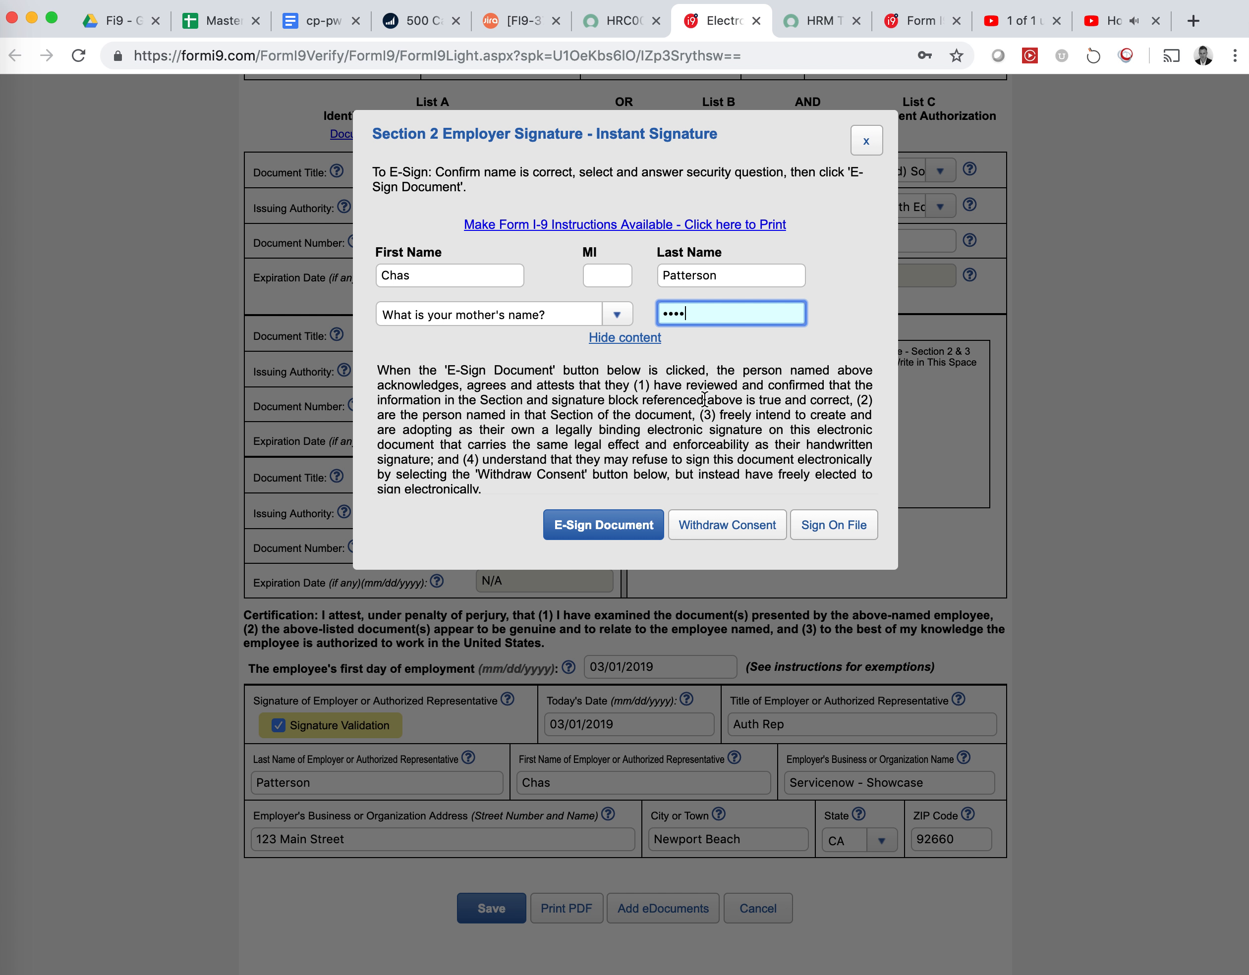
left_click(625, 530)
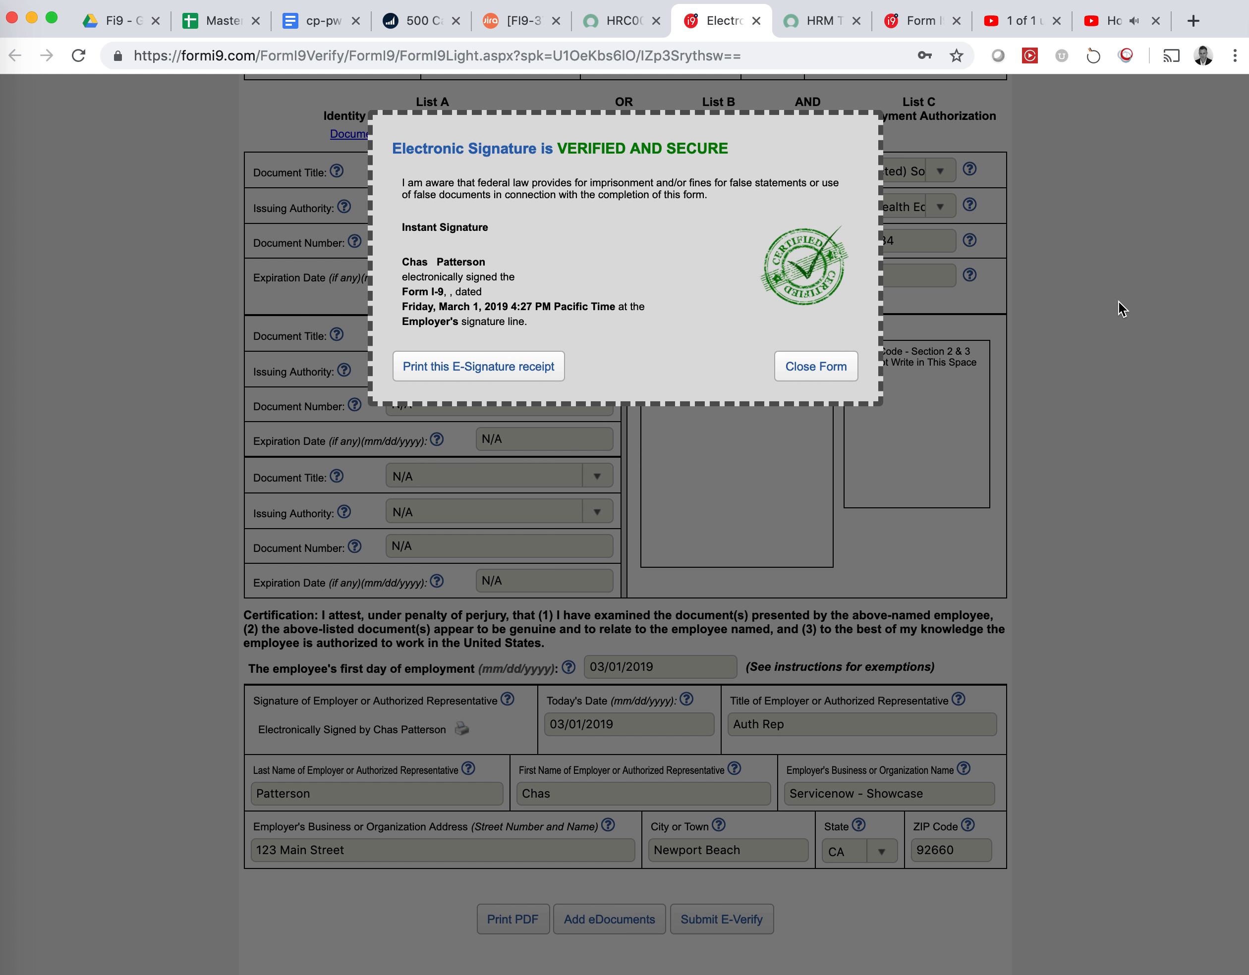
left_click(826, 379)
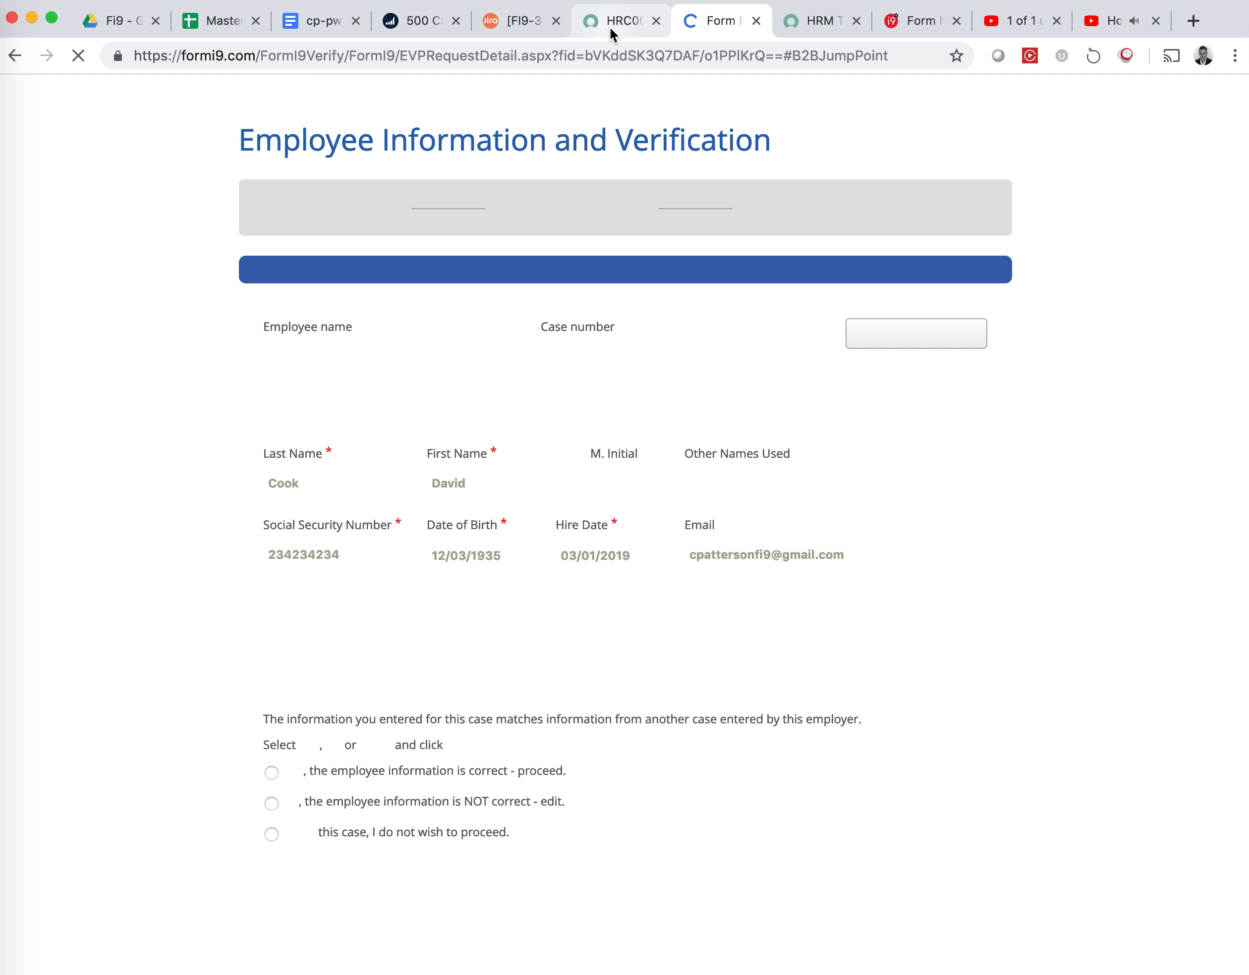
Check the ServiceNow HR case, then return to the E-Verify Verification Results showing the duplicate case
left_click(610, 26)
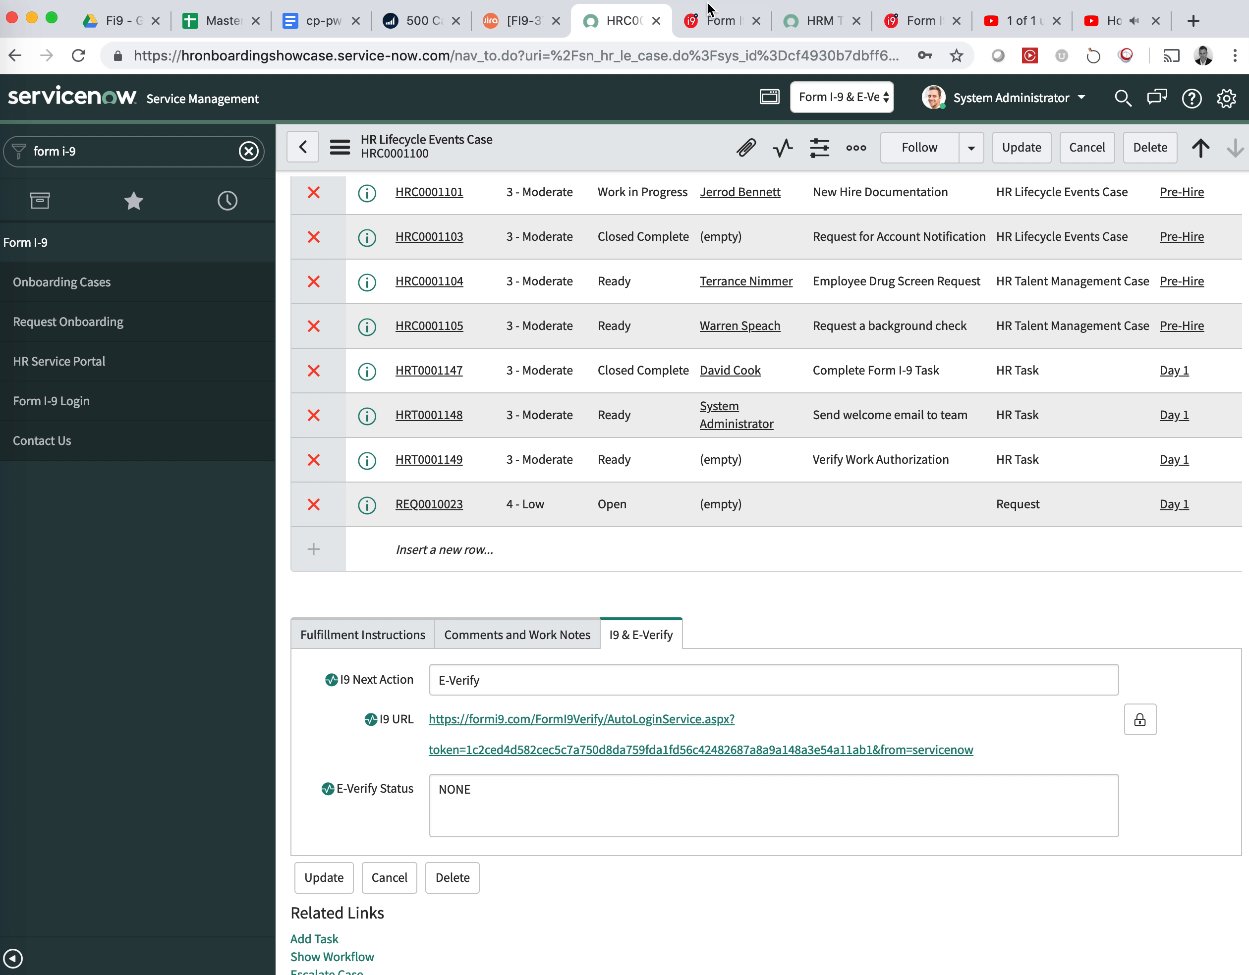
left_click(716, 21)
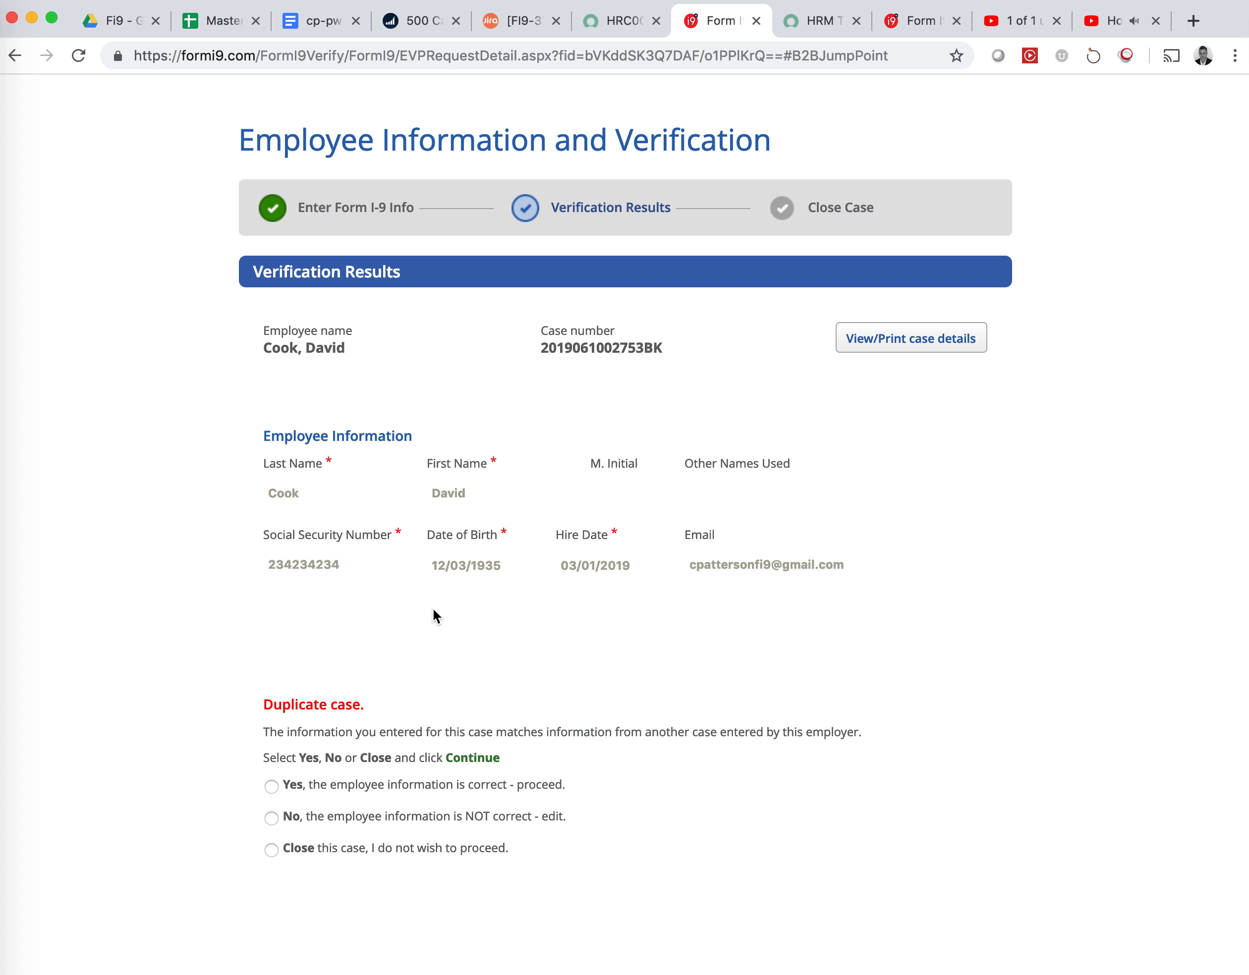
Confirm the duplicate case details with Yes and give 'Employee rehired during thirty day period' as the reason
double_click(295, 560)
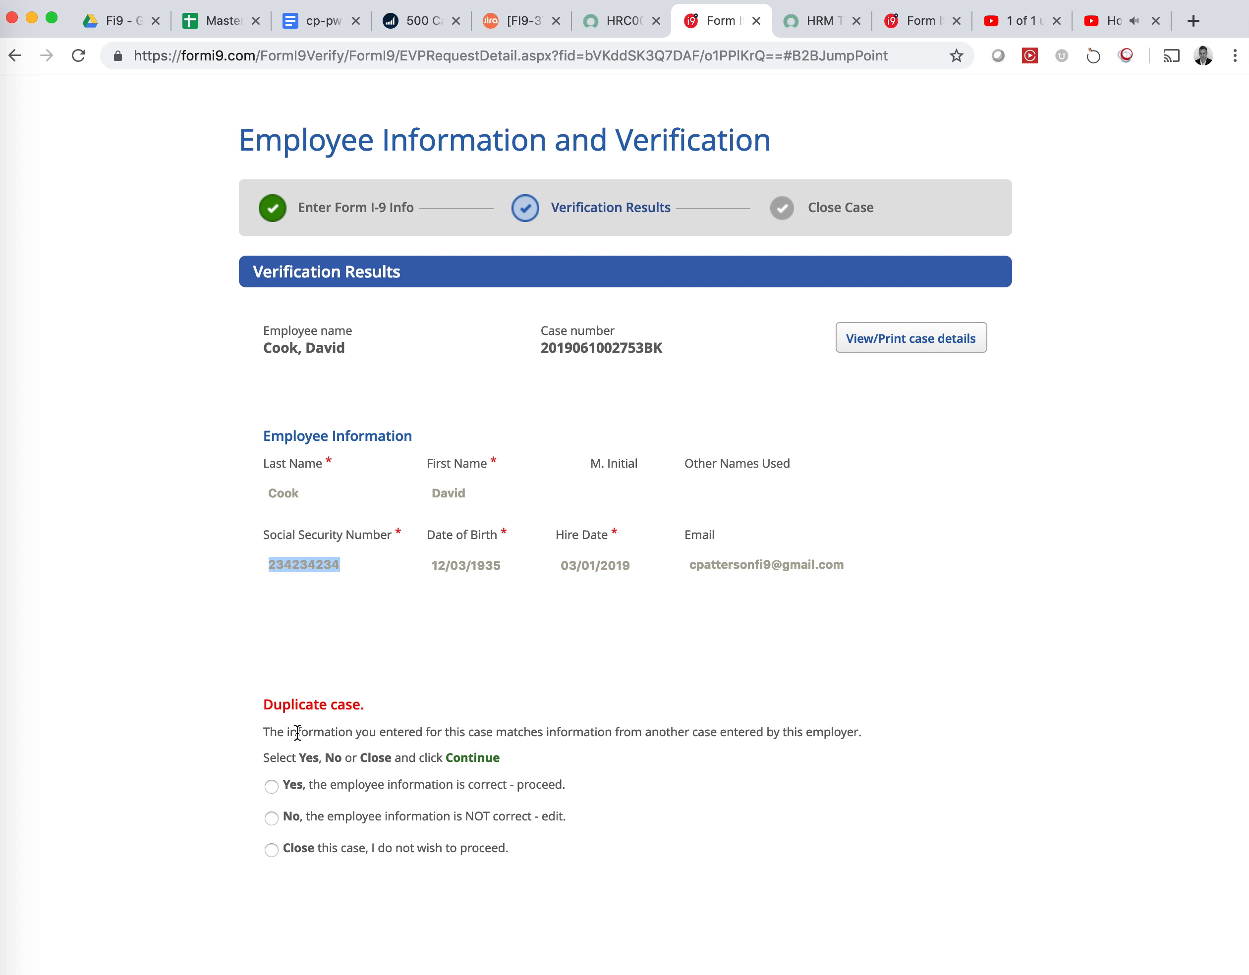
left_click(271, 787)
scroll(687, 810, "down", 3)
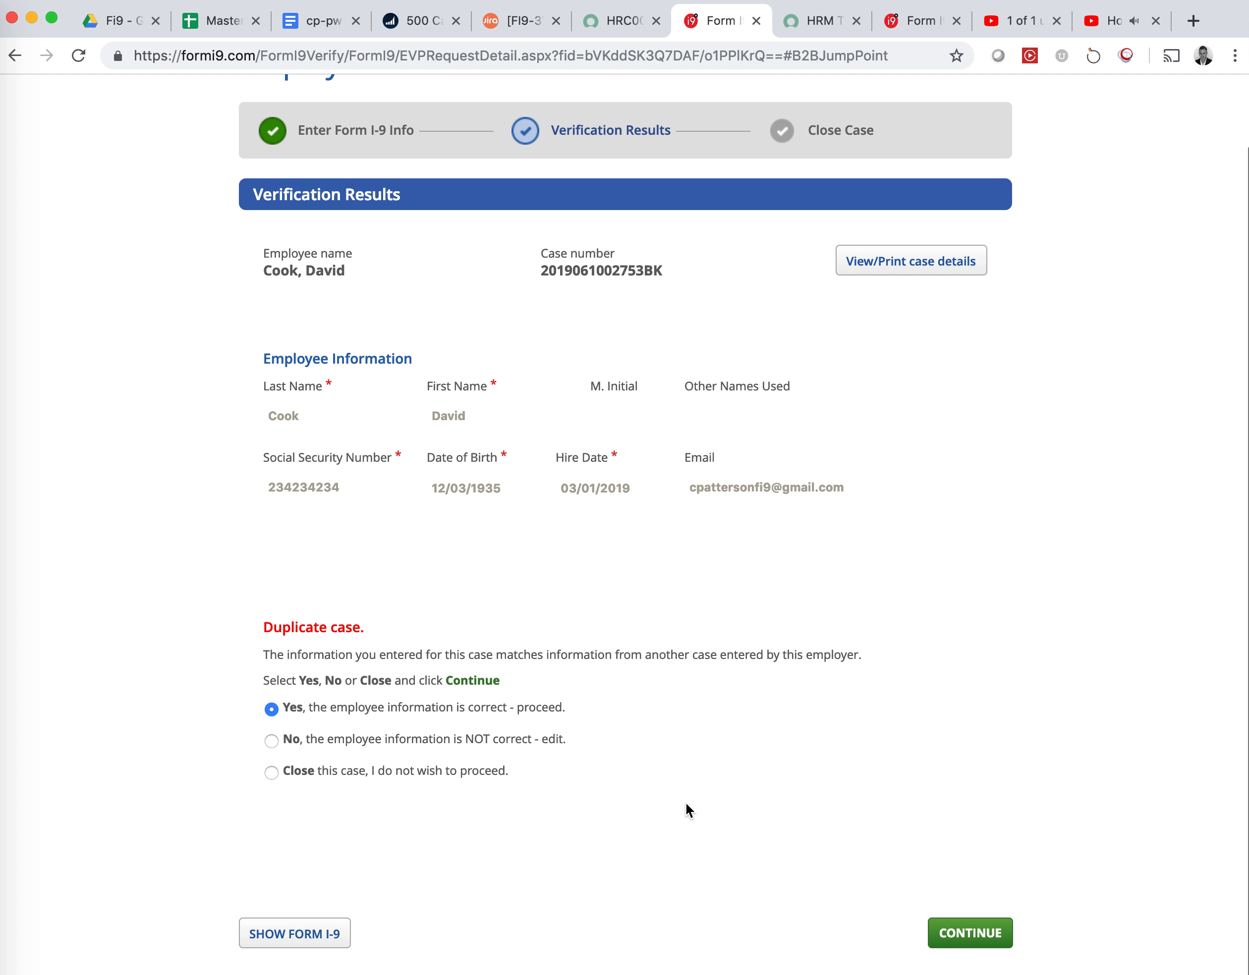
left_click(965, 937)
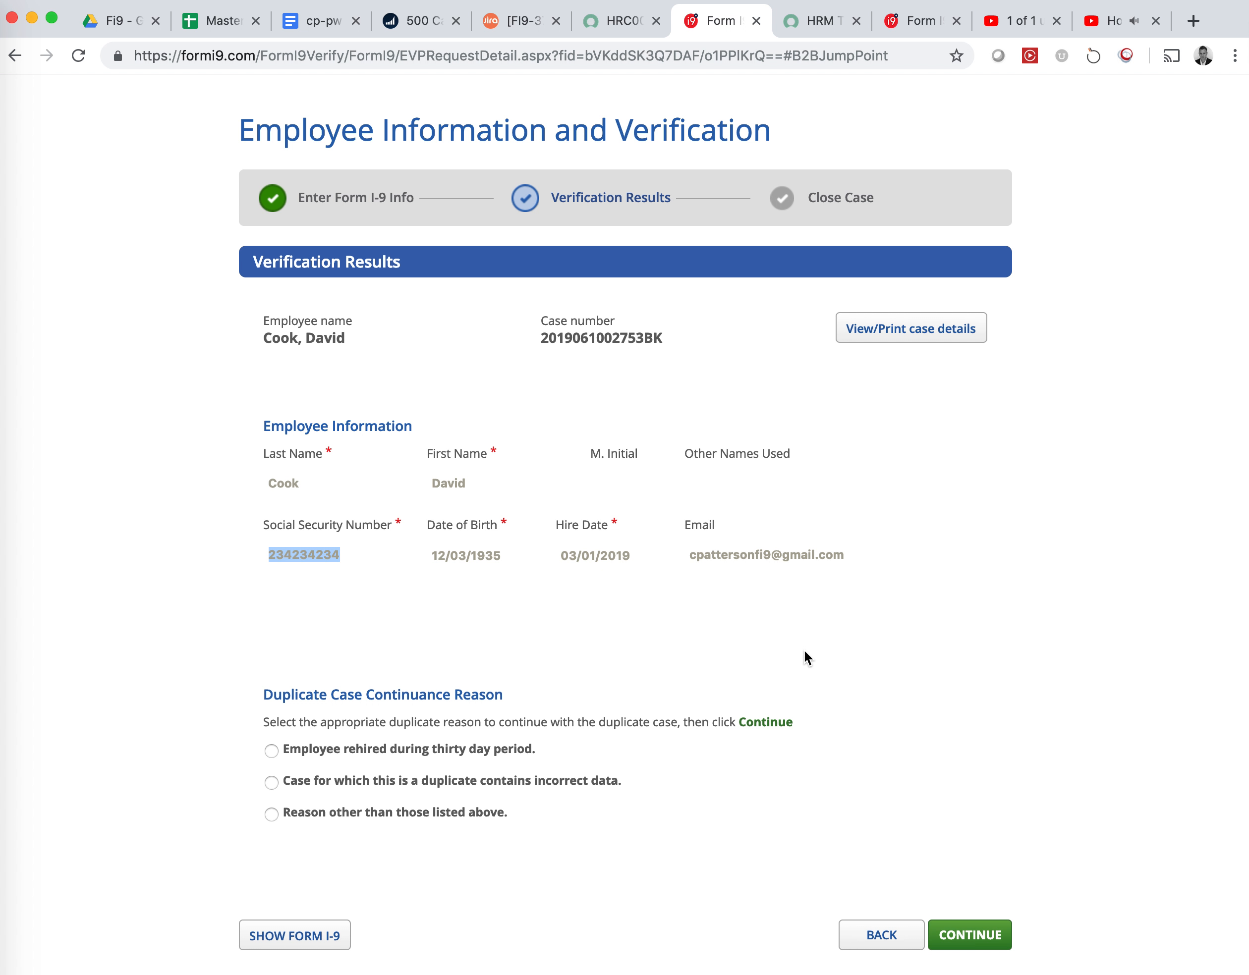
left_click(274, 746)
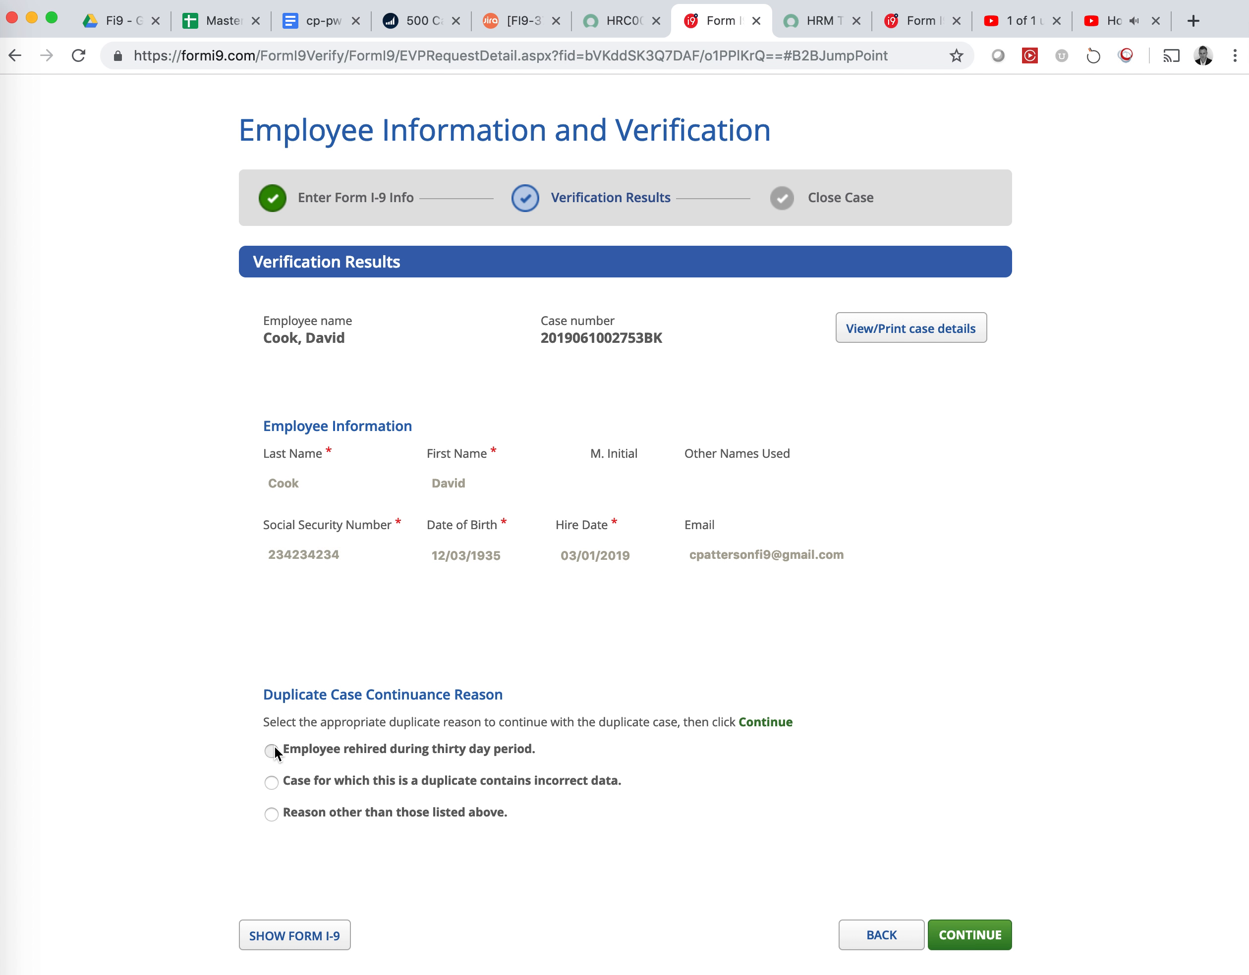
left_click(968, 935)
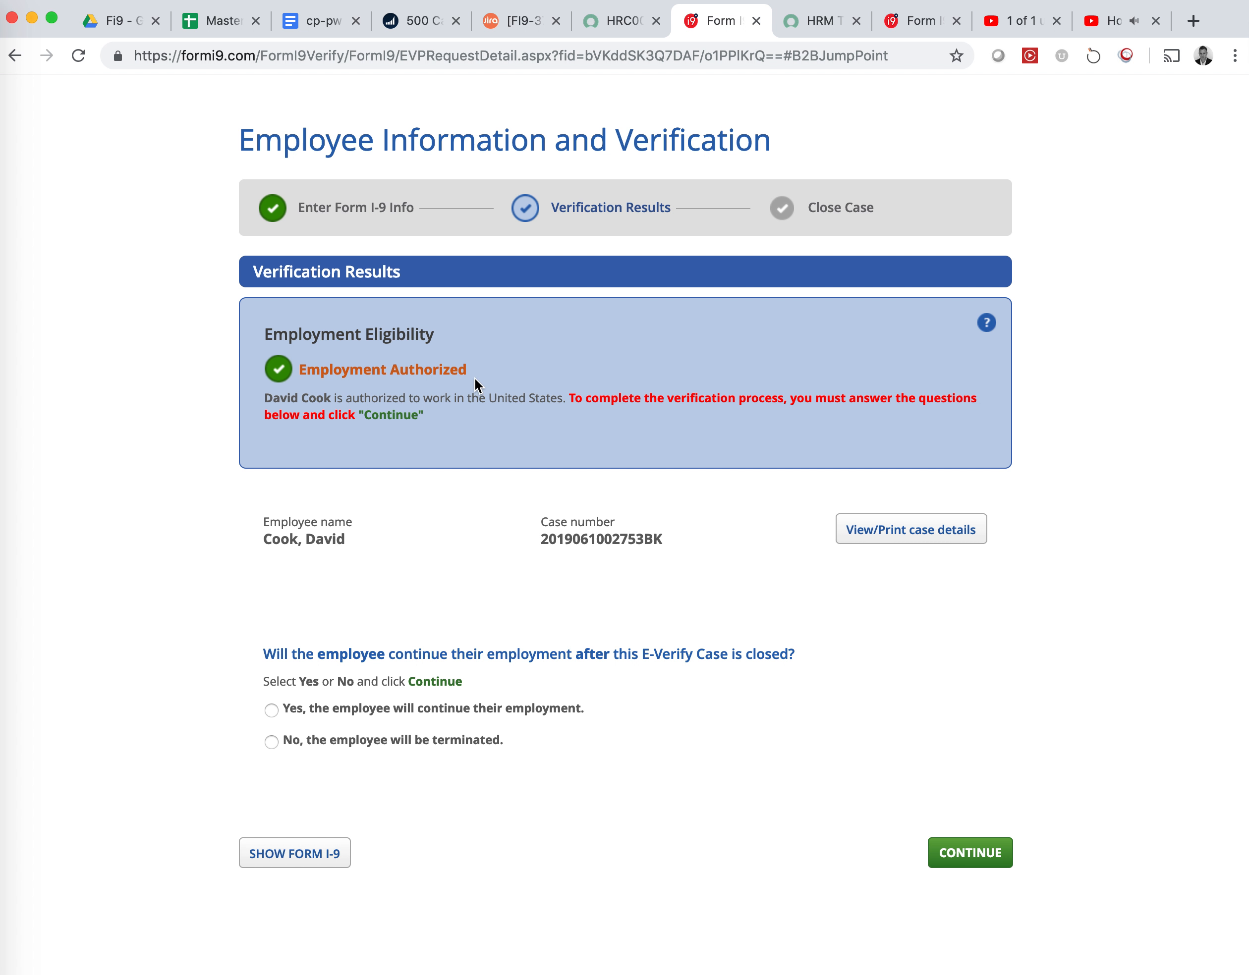
Close the E-Verify case as Employment Authorized with the employee continuing employment
left_click_drag(468, 369, 300, 364)
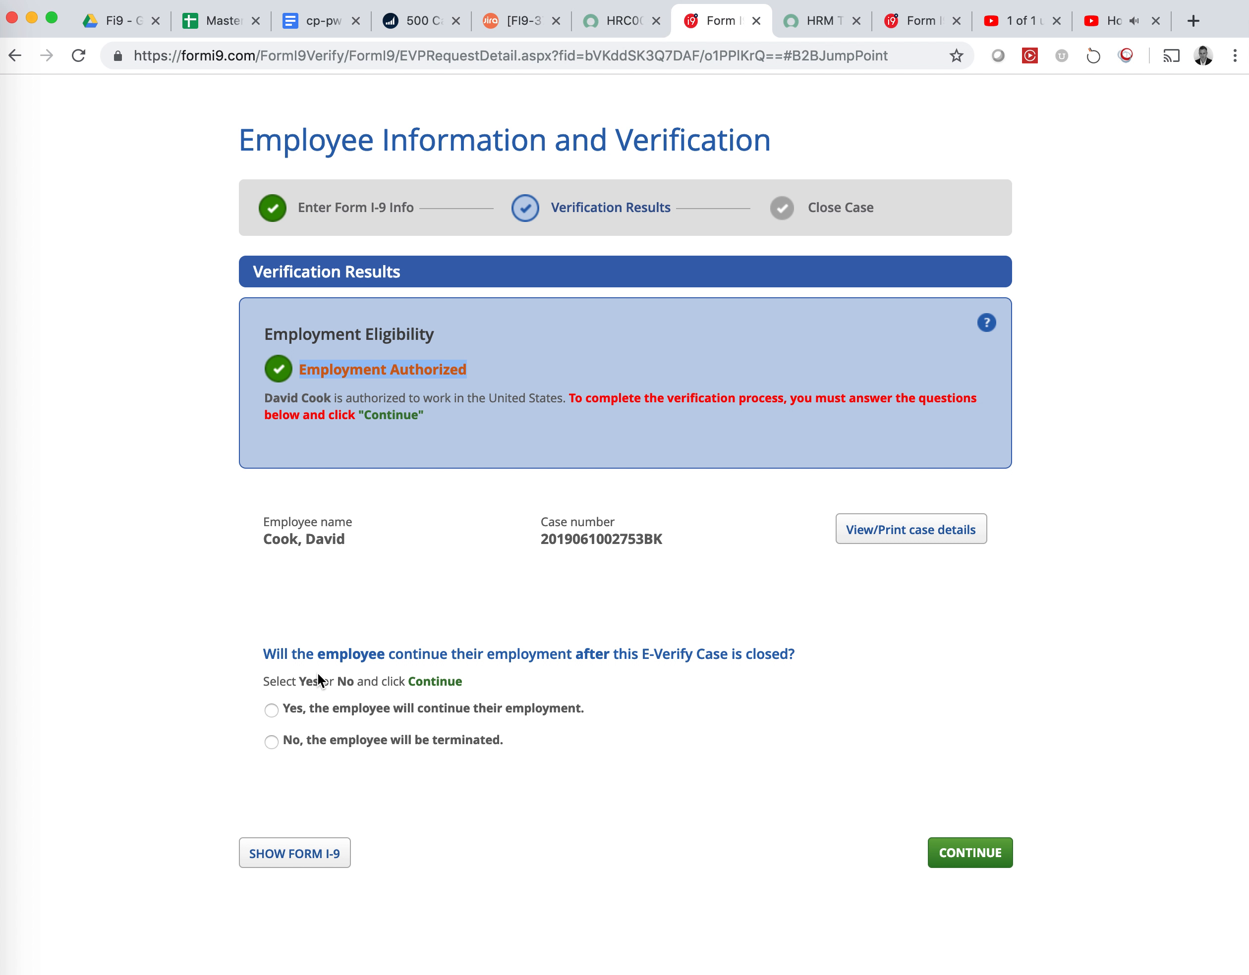
left_click(968, 854)
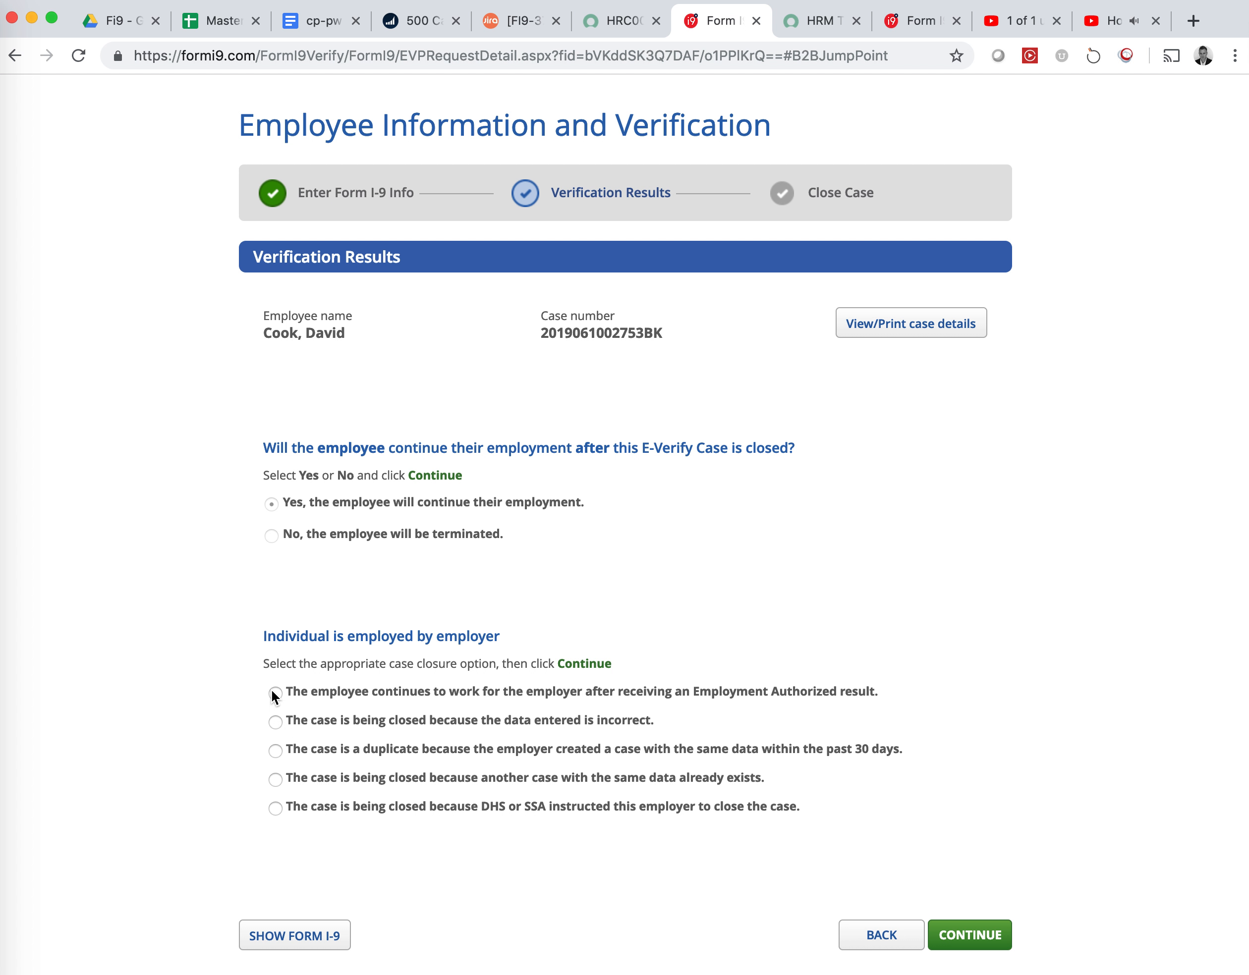
left_click(274, 690)
left_click_drag(696, 691, 785, 701)
left_click(975, 944)
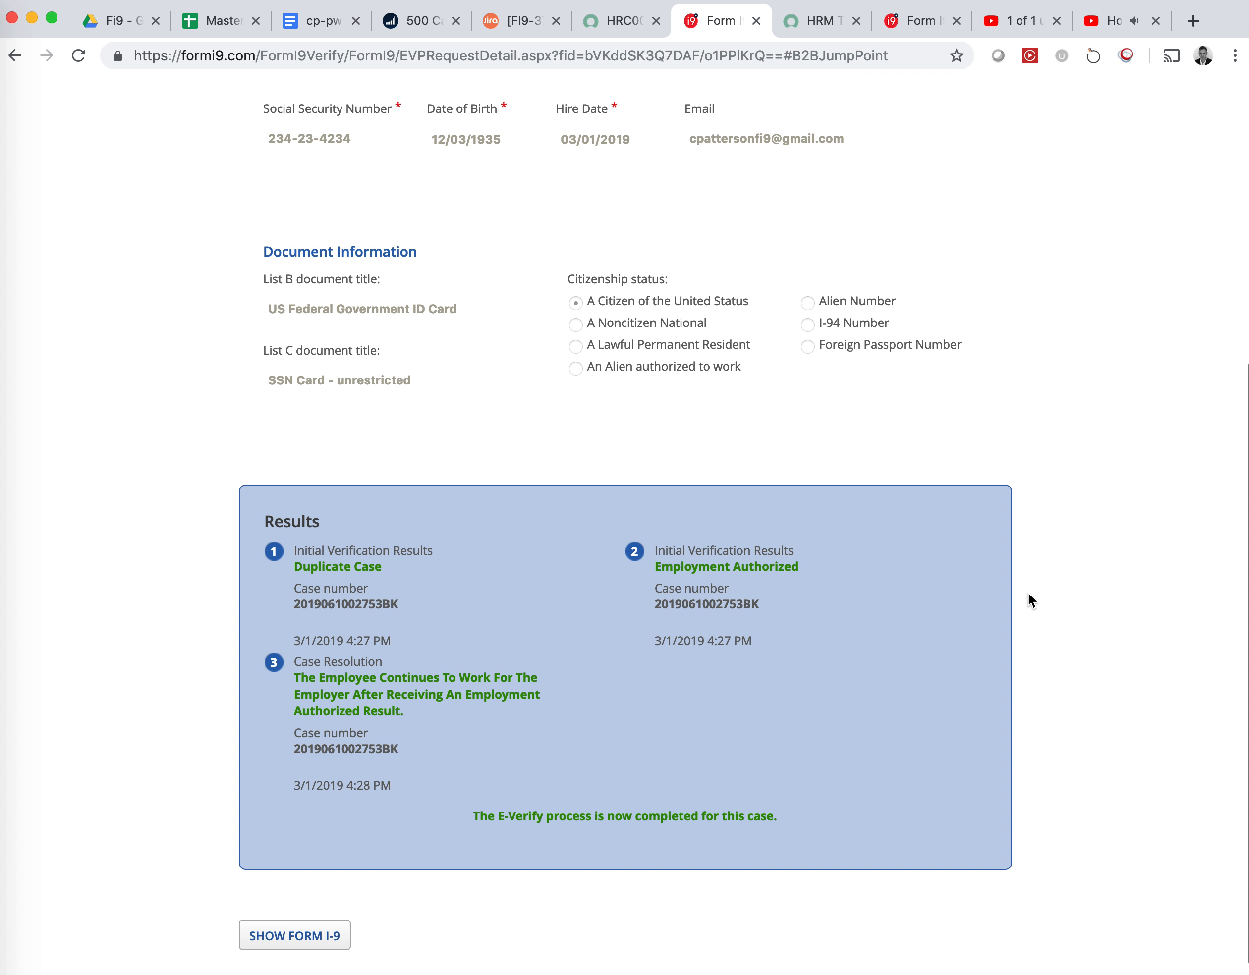
Note the E-Verify case number and return to the full Form I-9
right_click(413, 719)
left_click(320, 687)
double_click(385, 745)
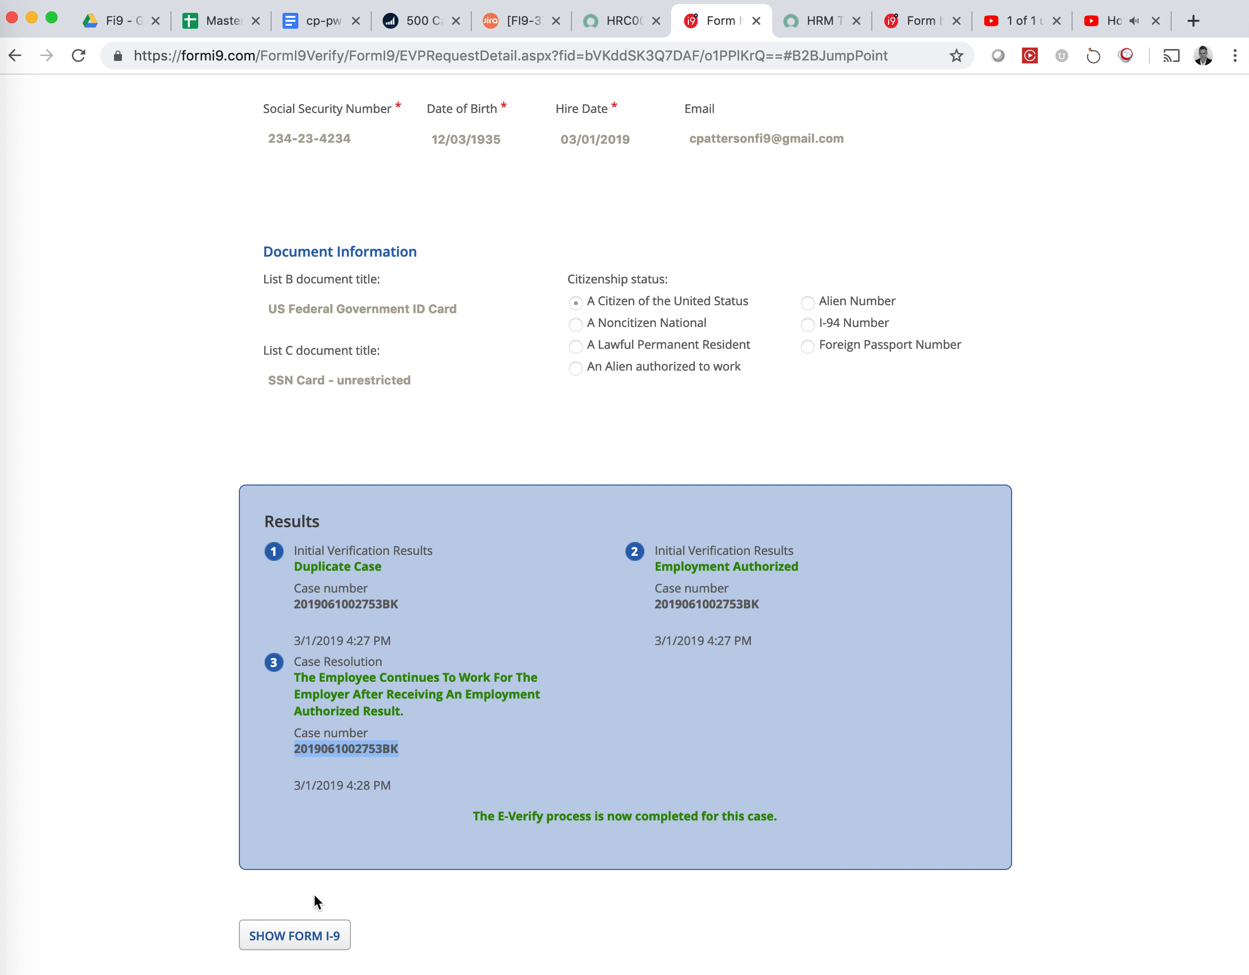
left_click(291, 944)
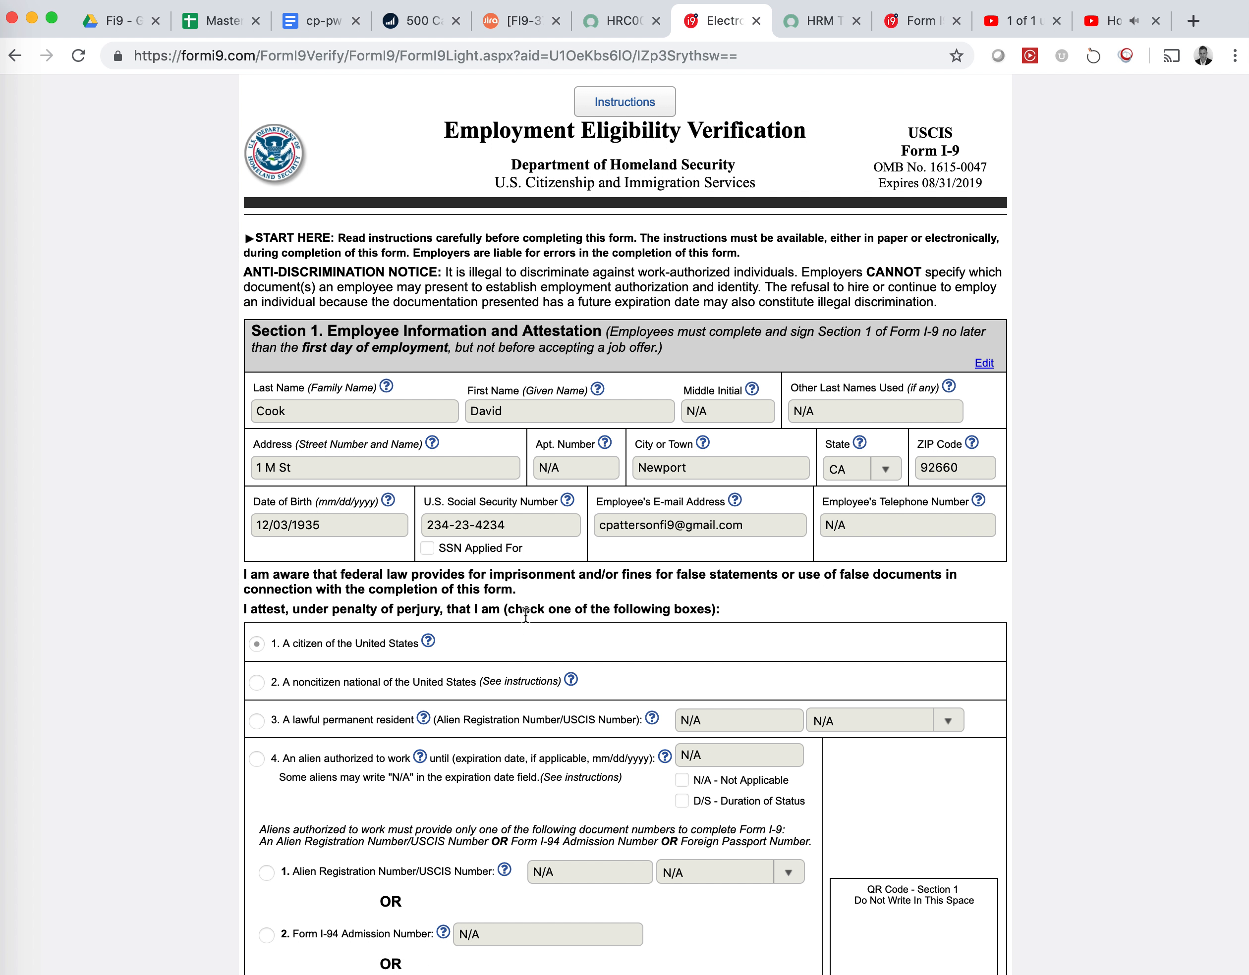
Look over the signed Form I-9, then move to the ServiceNow HR case showing Employment Authorized
scroll(593, 610, "down", 20)
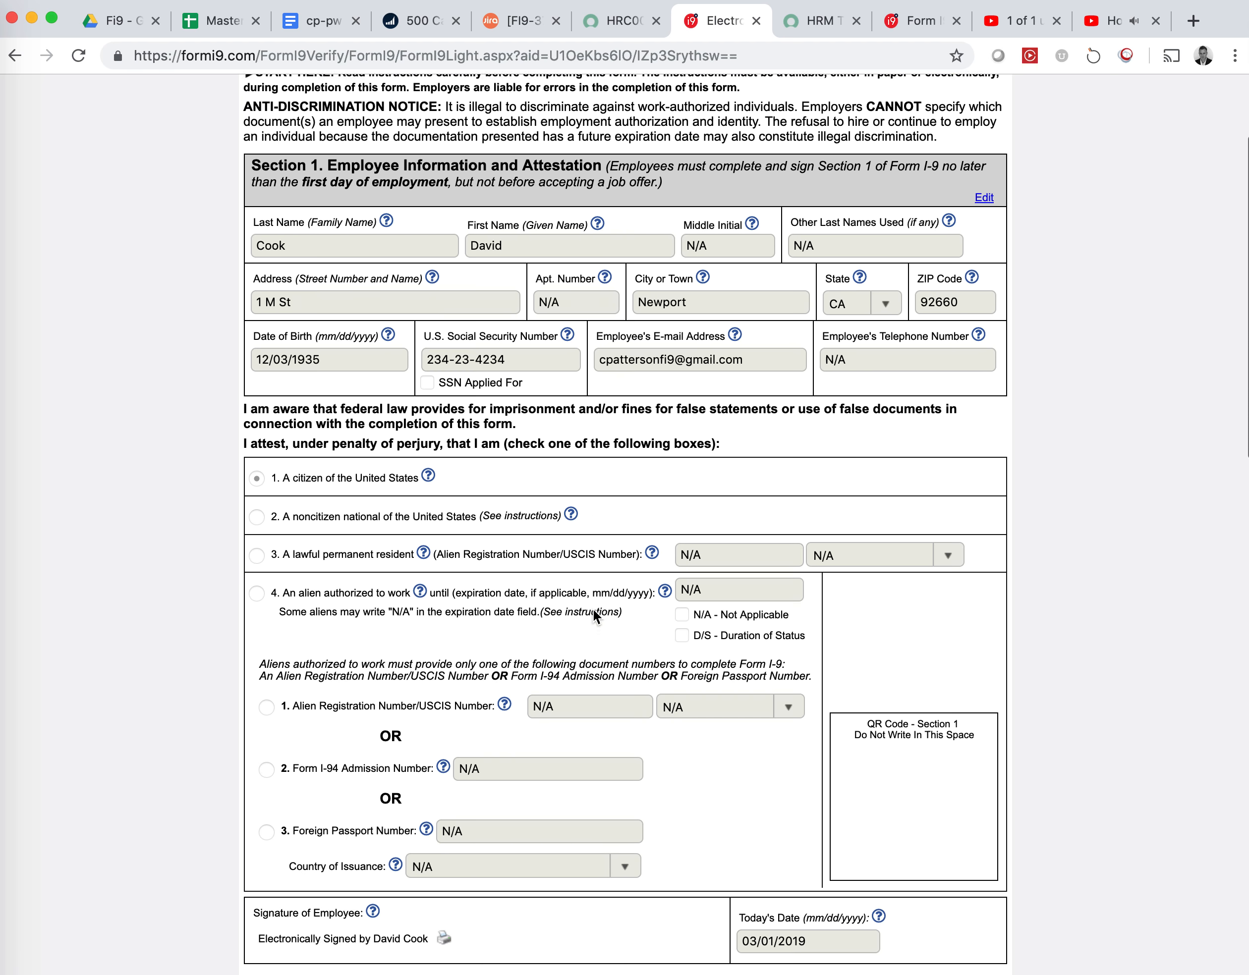
scroll(592, 609, "down", 5)
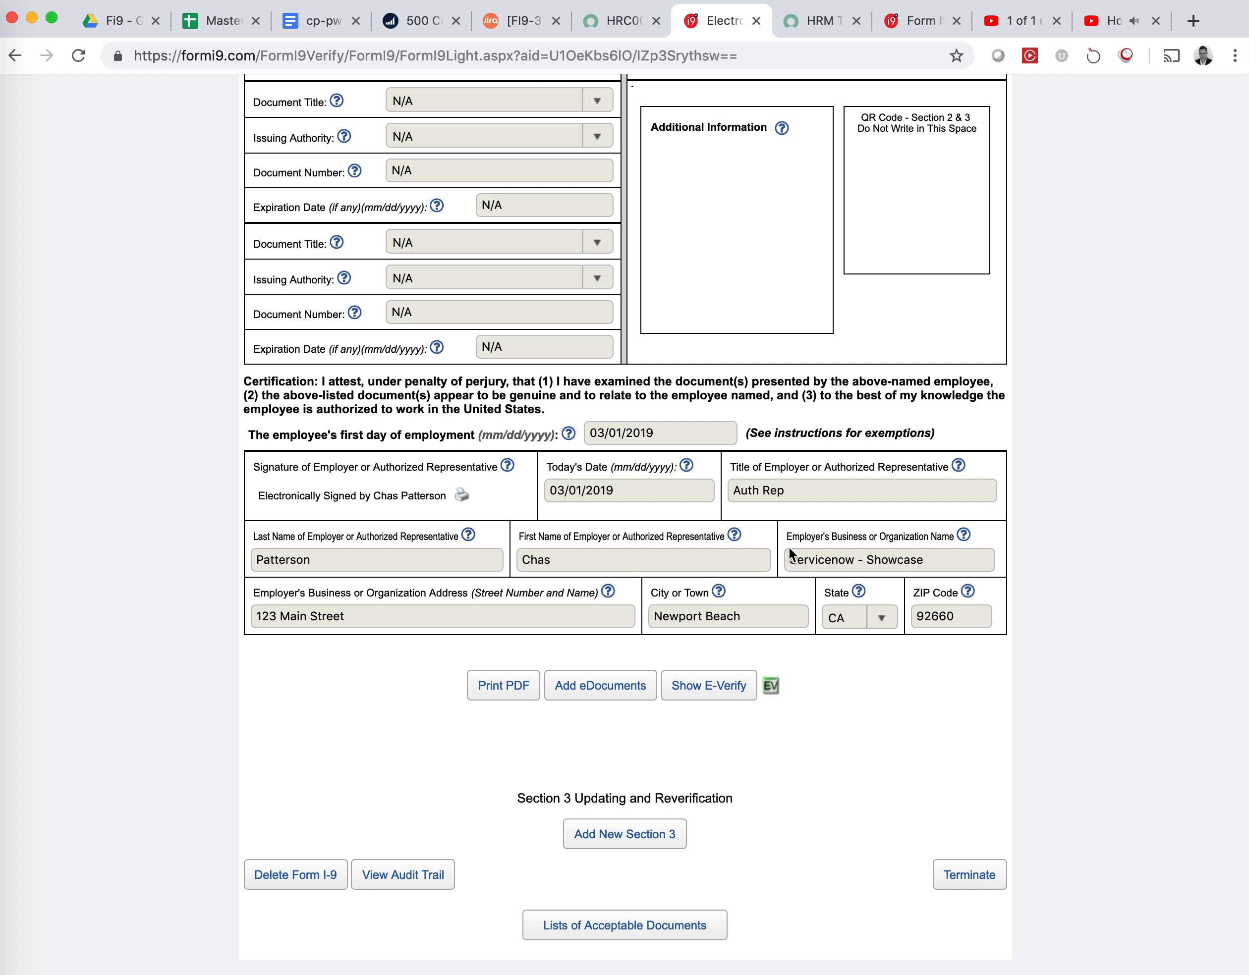
left_click(618, 27)
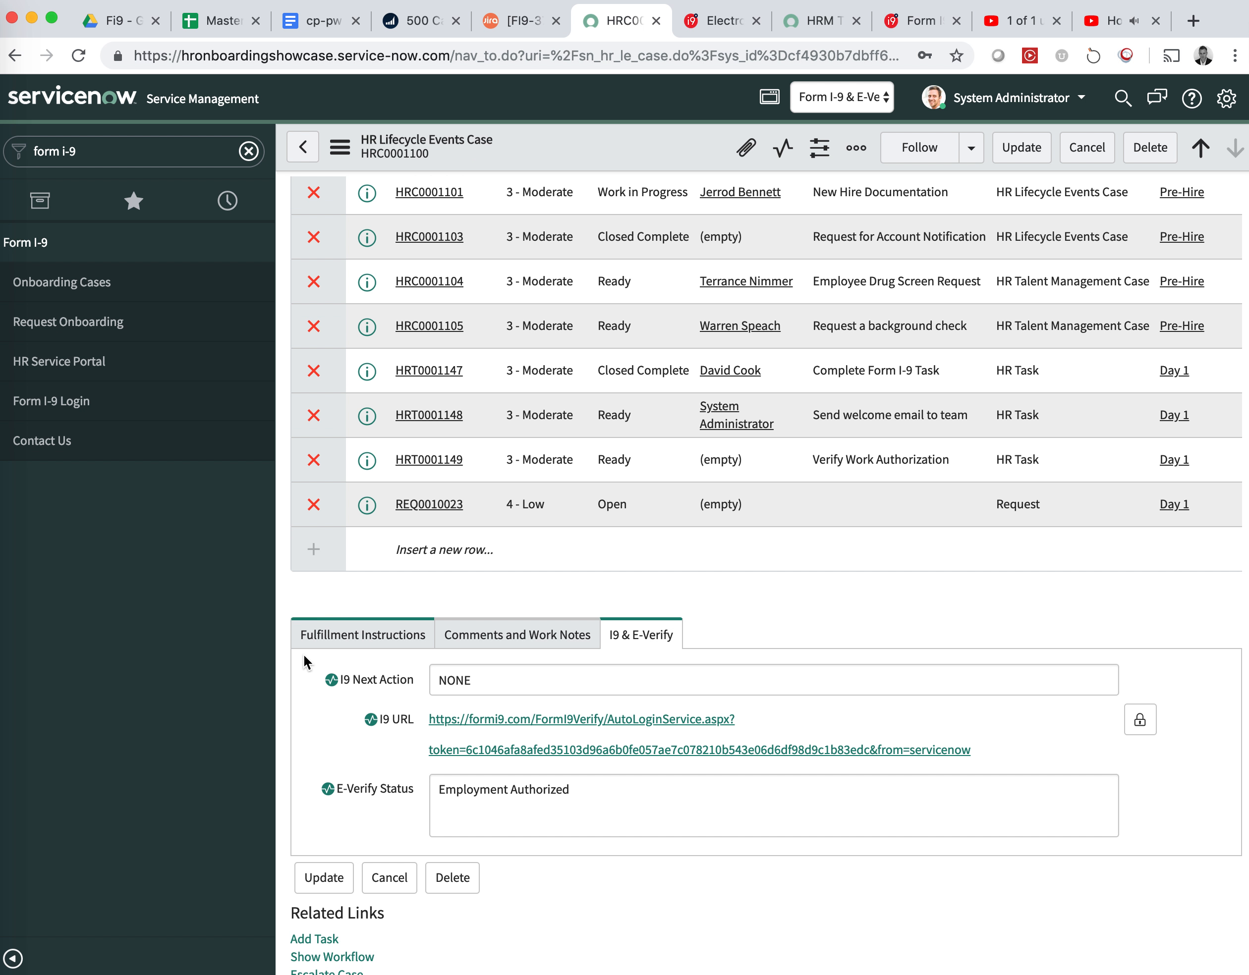
double_click(451, 680)
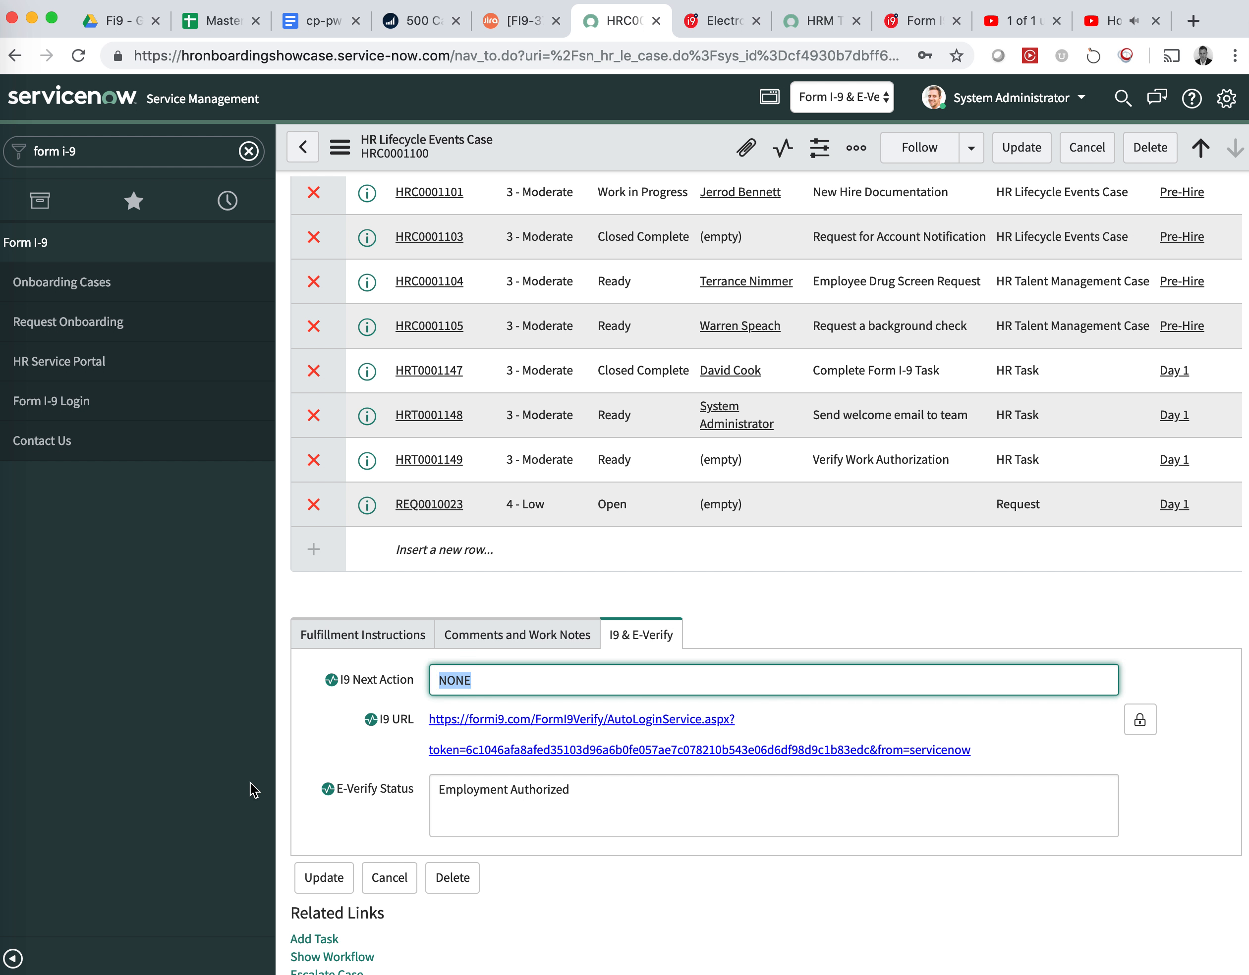
left_click(586, 793)
left_click_drag(586, 792, 430, 791)
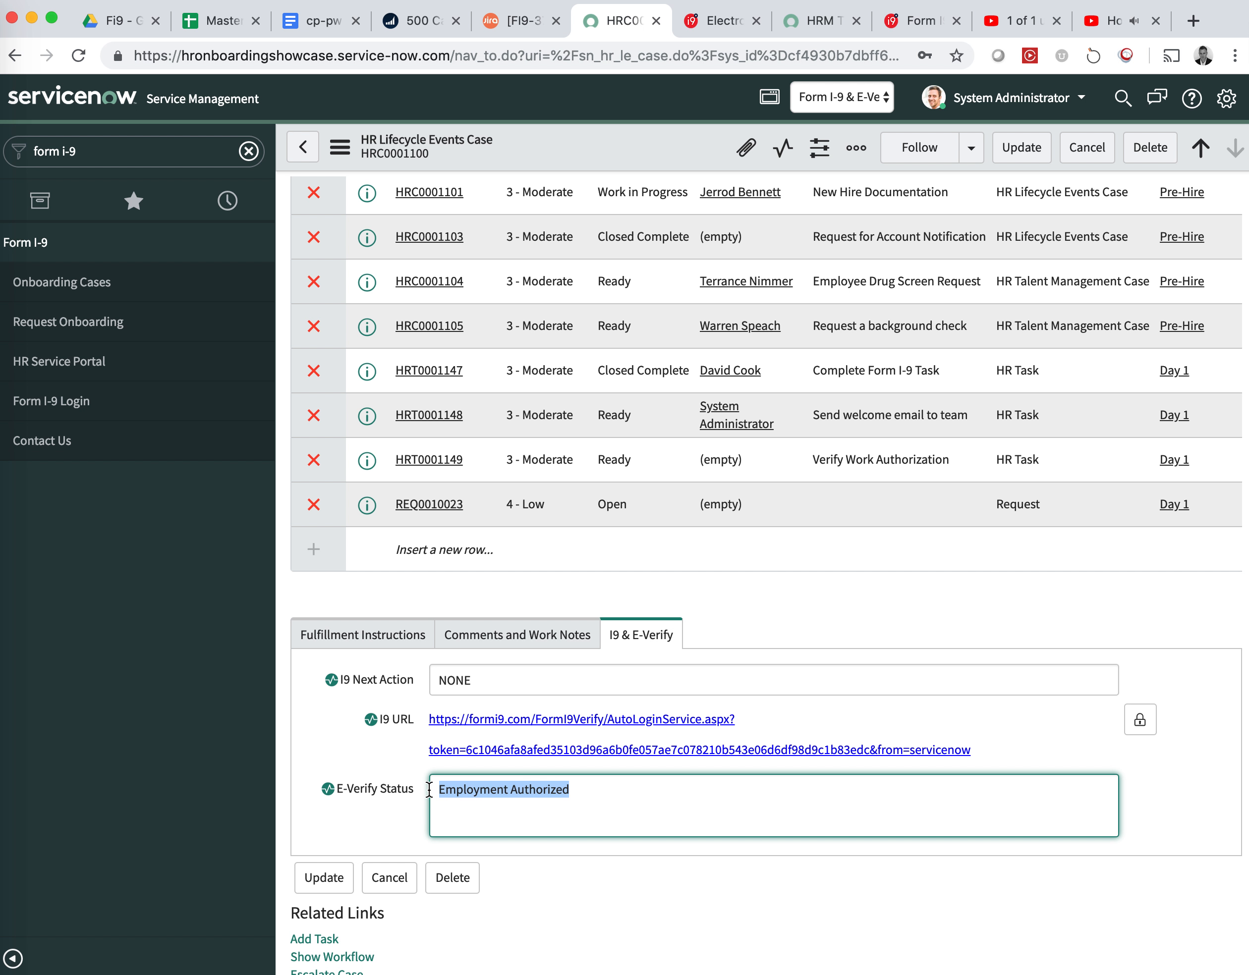